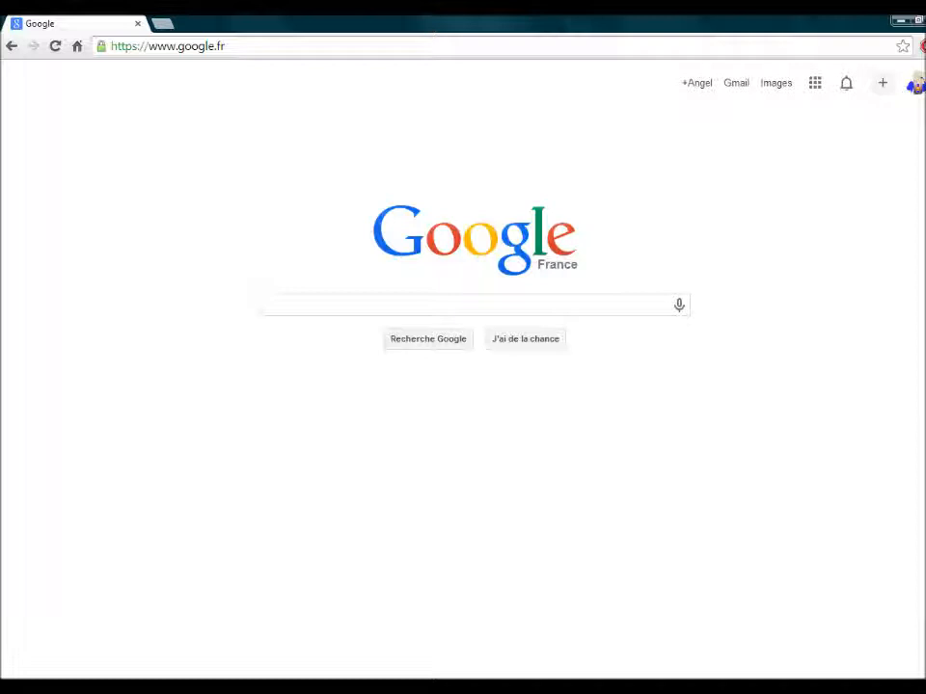
- Search Google for location-minecraft.com from the Chrome address bar
{"action": "left_click", "coordinate": [167, 47]}
{"action": "key", "text": "BackSpace"}
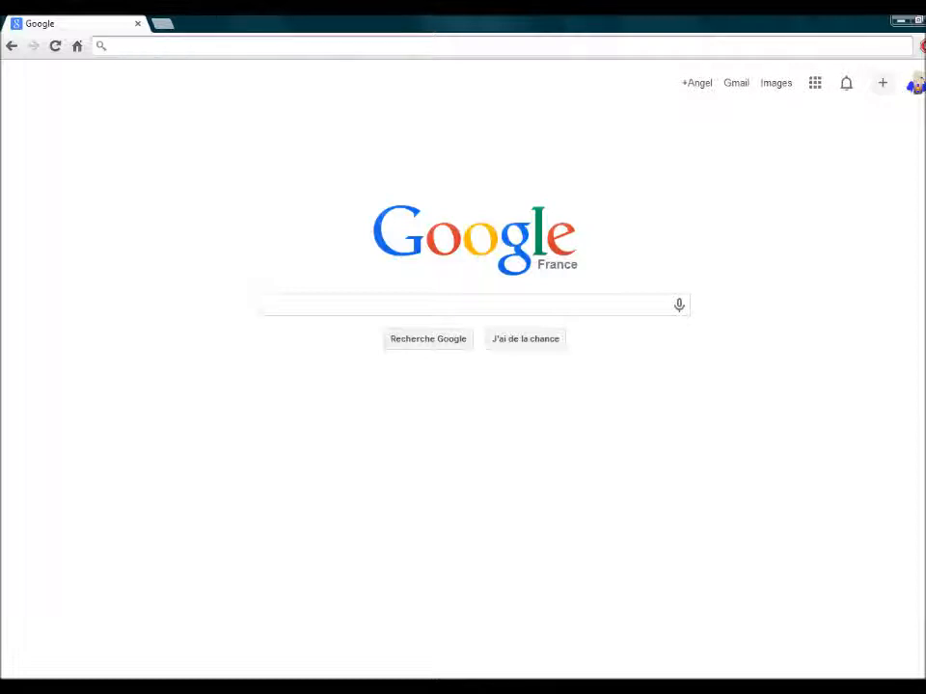
{"action": "type", "text": "l"}
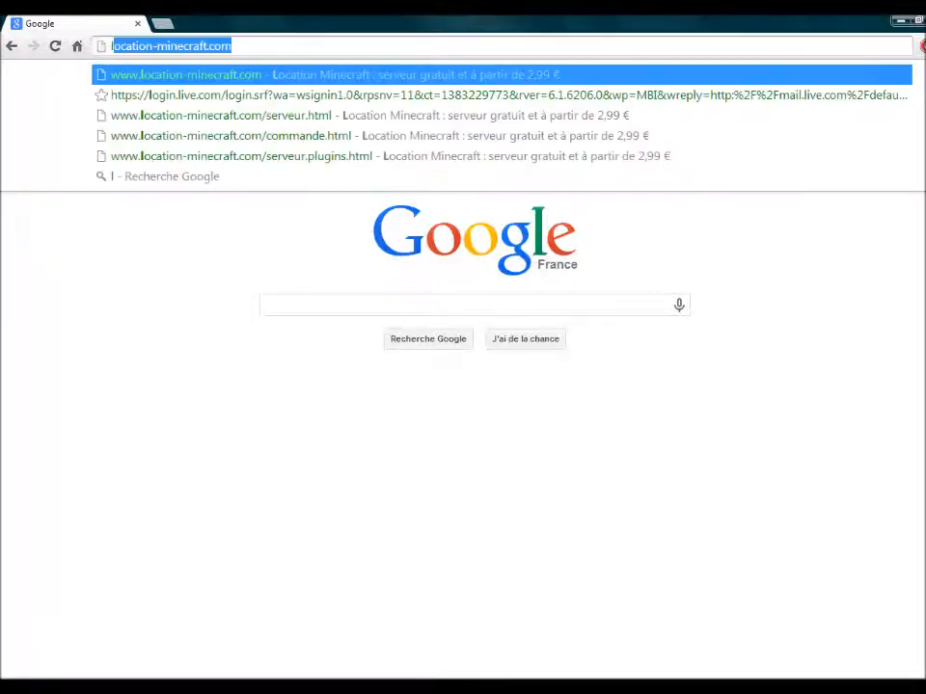
{"action": "type", "text": "ocation"}
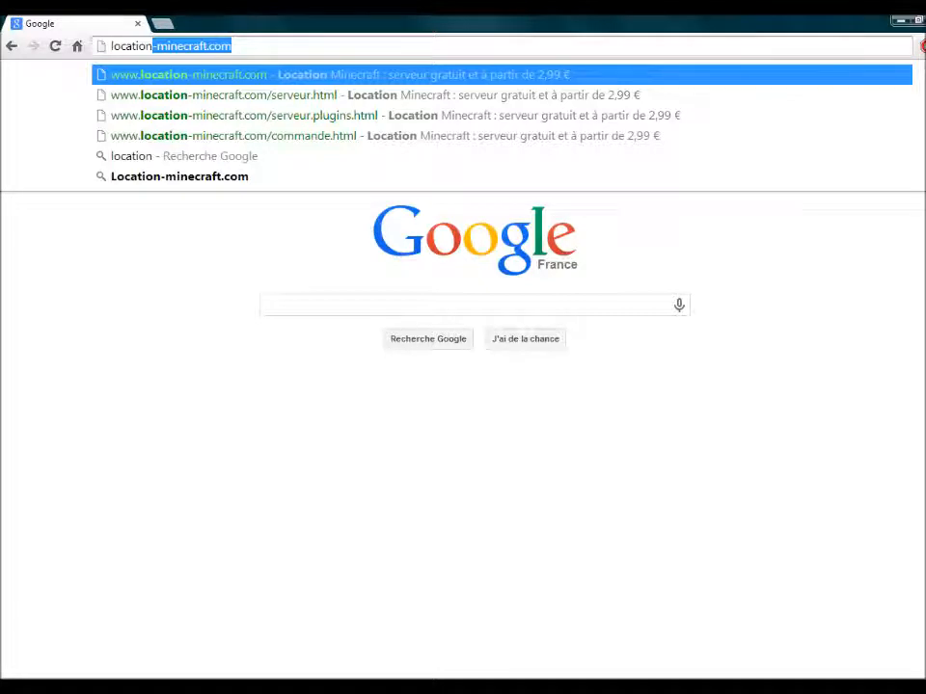
{"action": "type", "text": "-minec"}
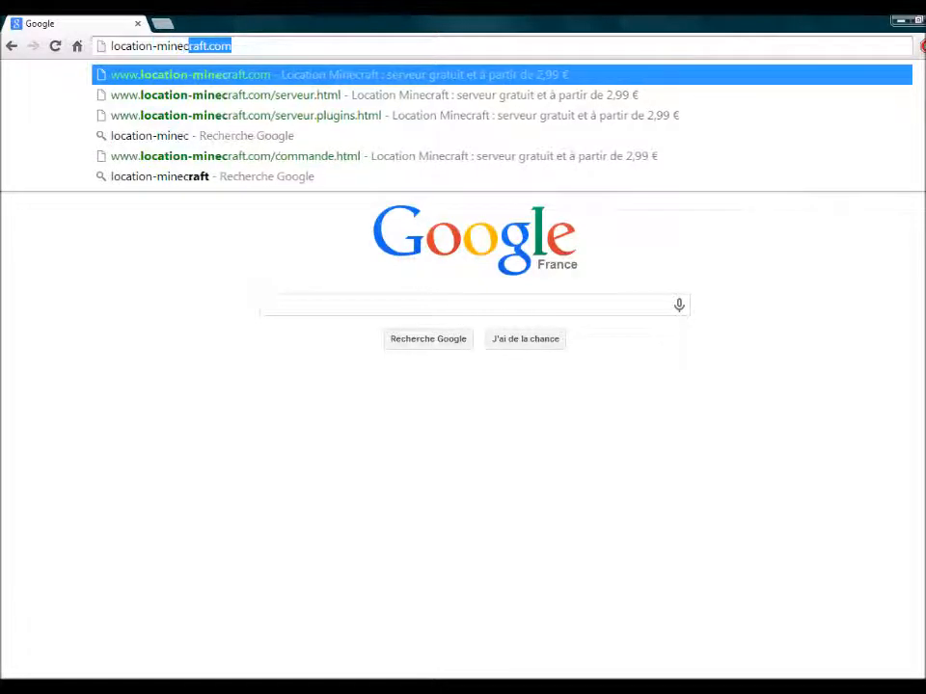
{"action": "type", "text": "raft"}
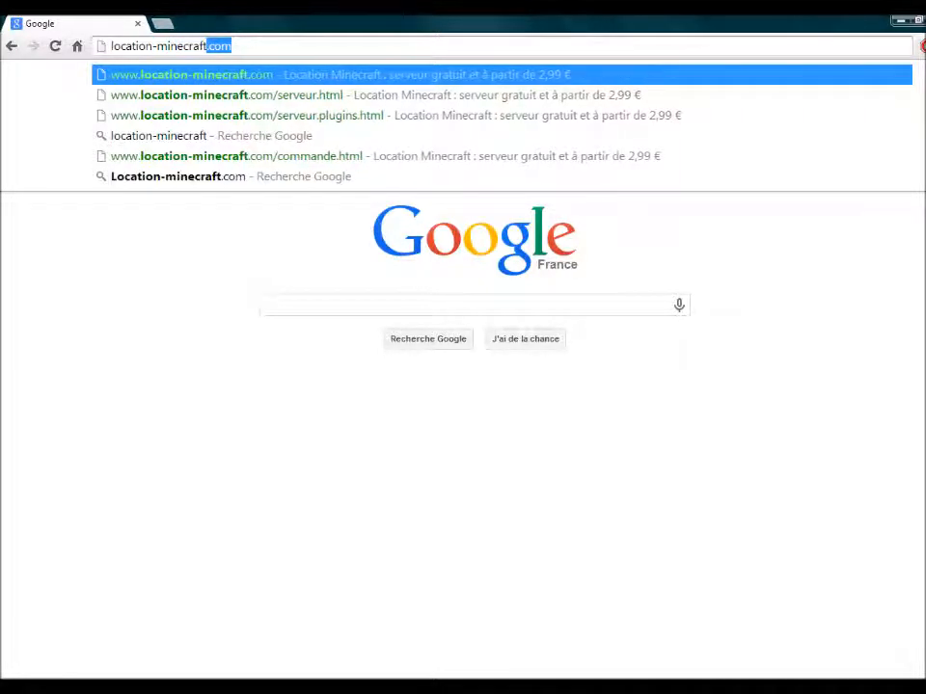
{"action": "type", "text": "."}
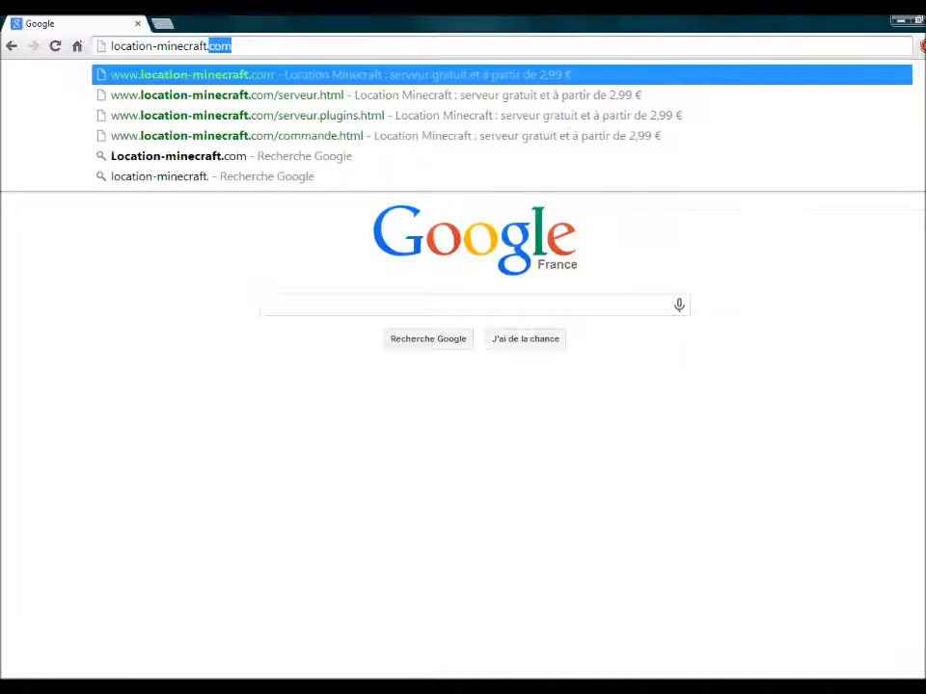
{"action": "type", "text": "com"}
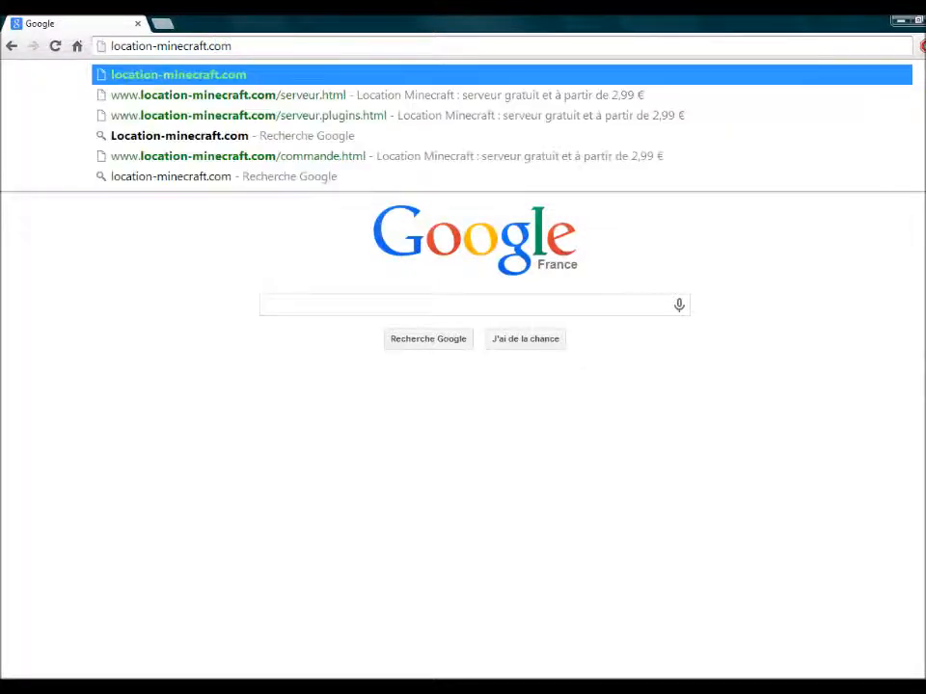
{"action": "key", "text": "Down"}
{"action": "key", "text": "Down"}
{"action": "key", "text": "Down"}
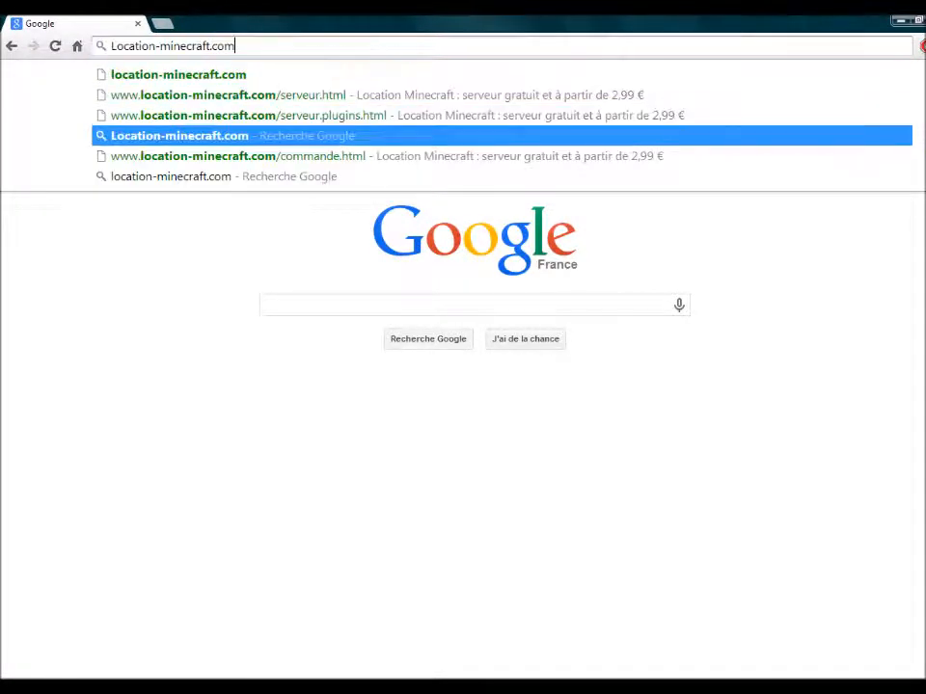
{"action": "key", "text": "Return"}
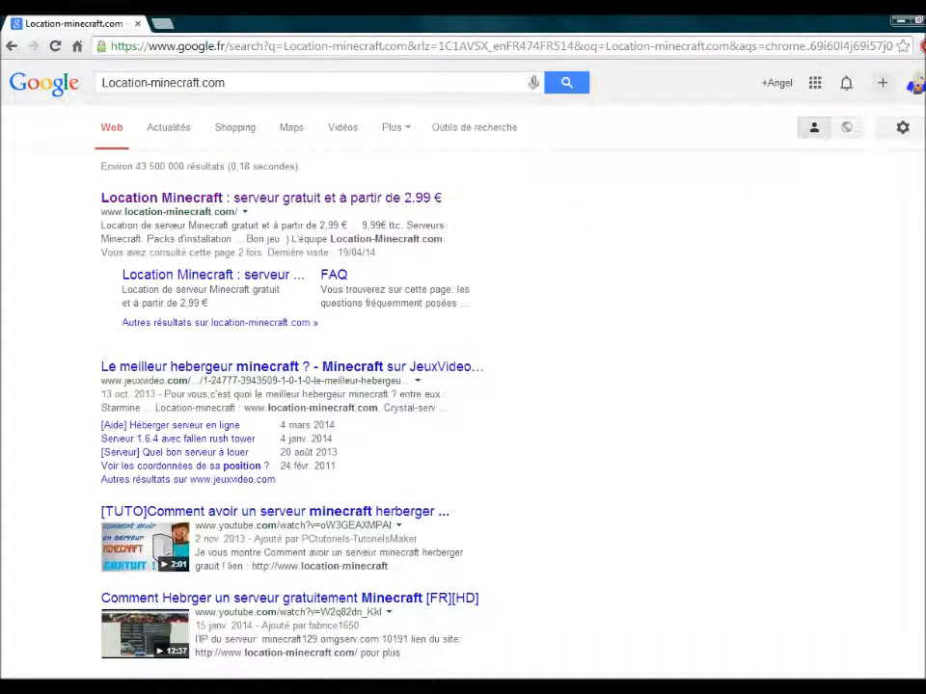
{"action": "left_click", "coordinate": [318, 199]}
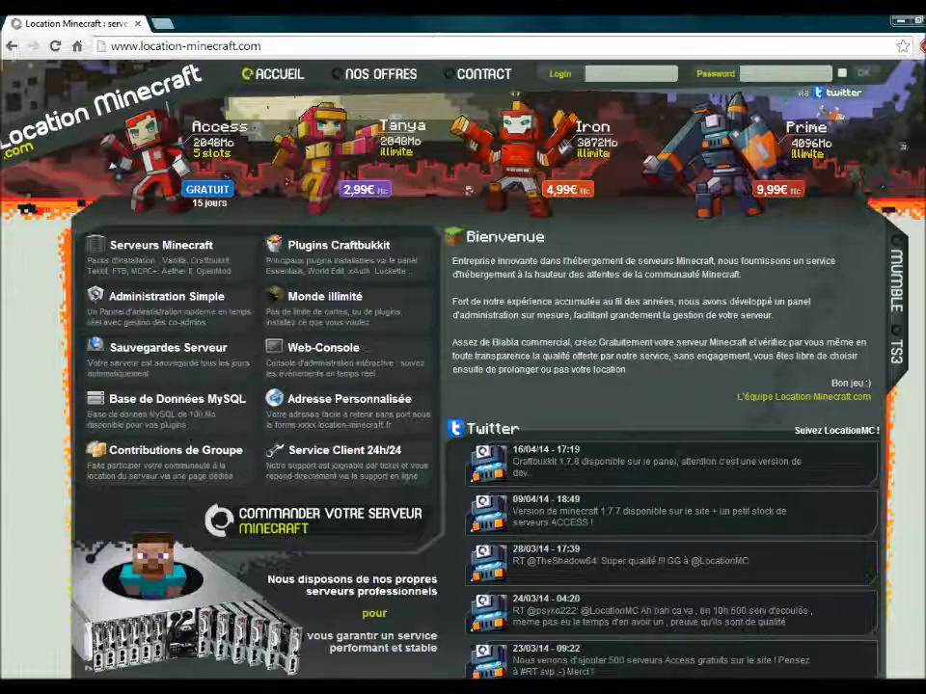
{"action": "left_click", "coordinate": [207, 189]}
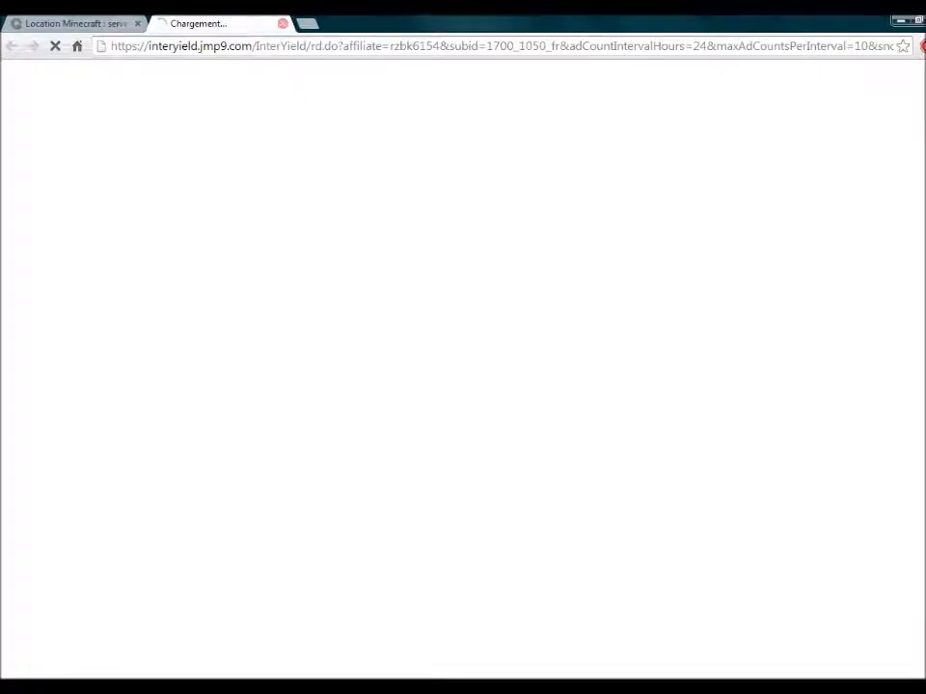
- Close the advertising tab that popped up
{"action": "left_click", "coordinate": [284, 23]}
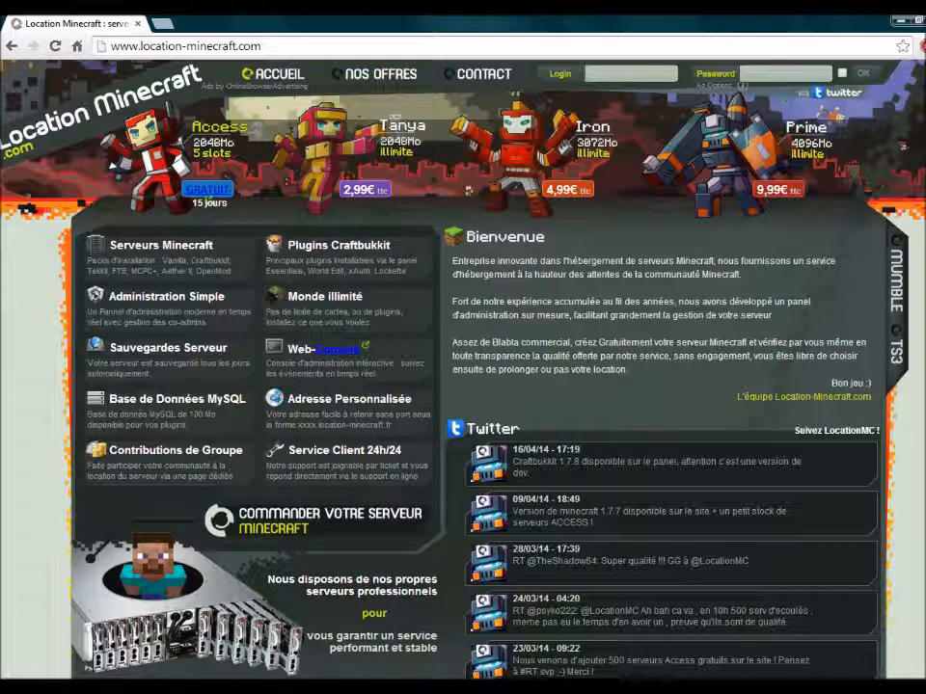
- Start the free Access order with server address TytoshCraft and world name Tytosh
{"action": "left_click", "coordinate": [208, 189]}
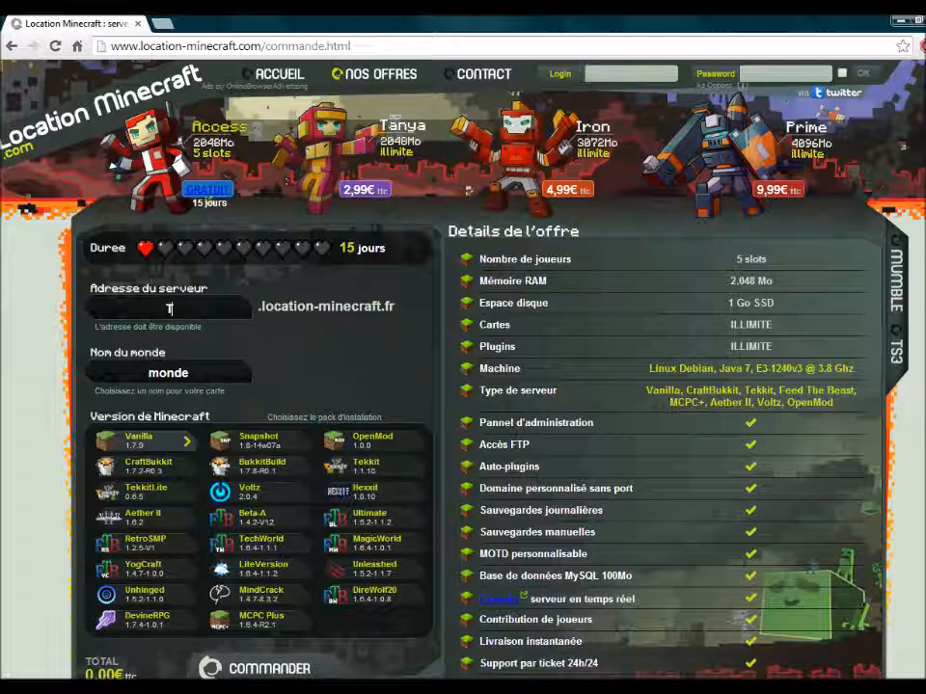
{"action": "type", "text": "Ty"}
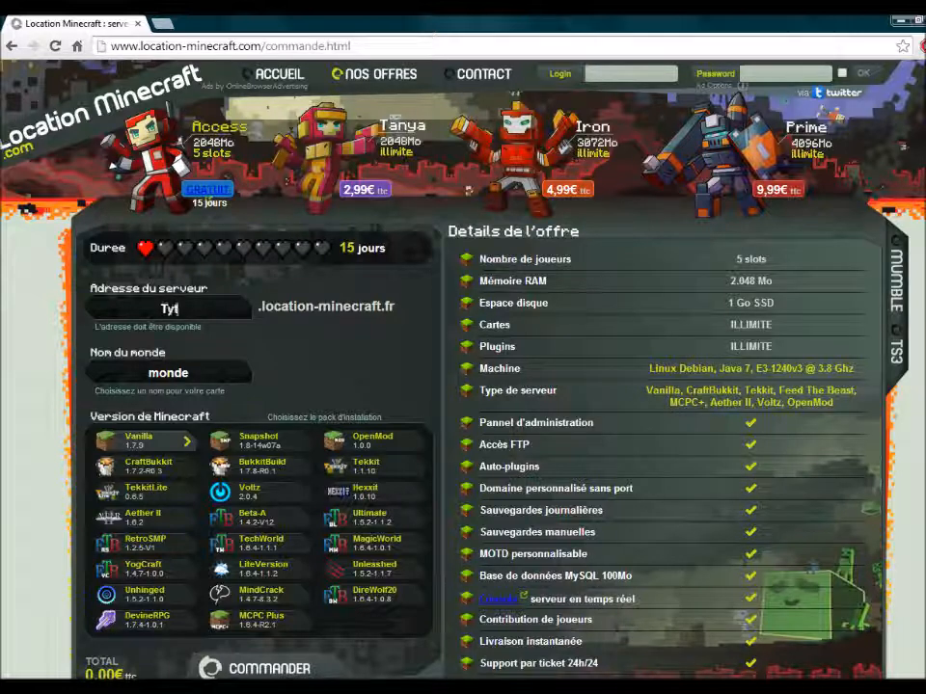
{"action": "type", "text": "toshCraft"}
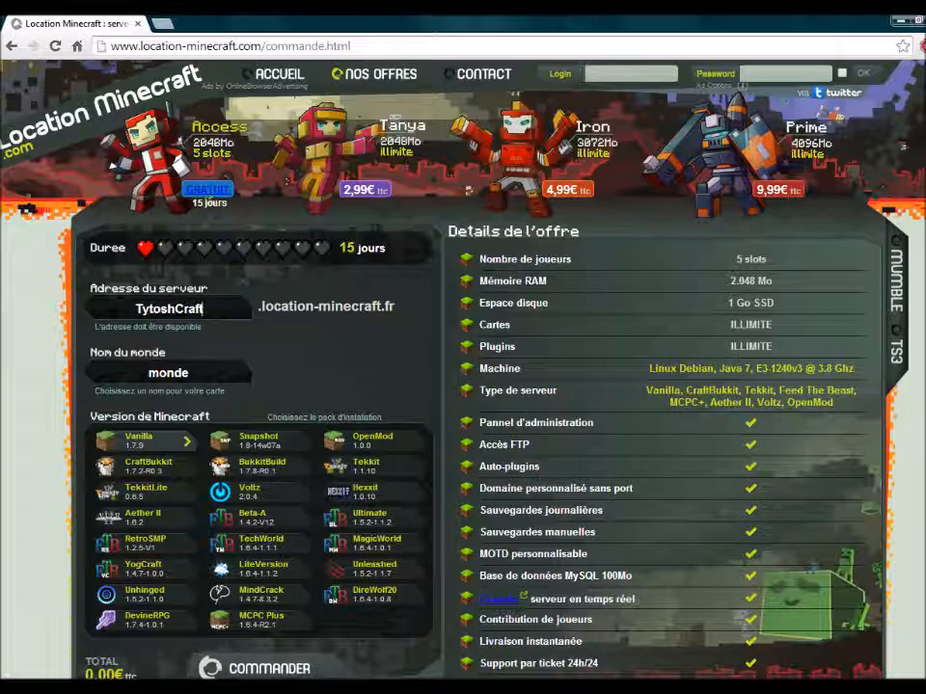
{"action": "double_click", "coordinate": [188, 373]}
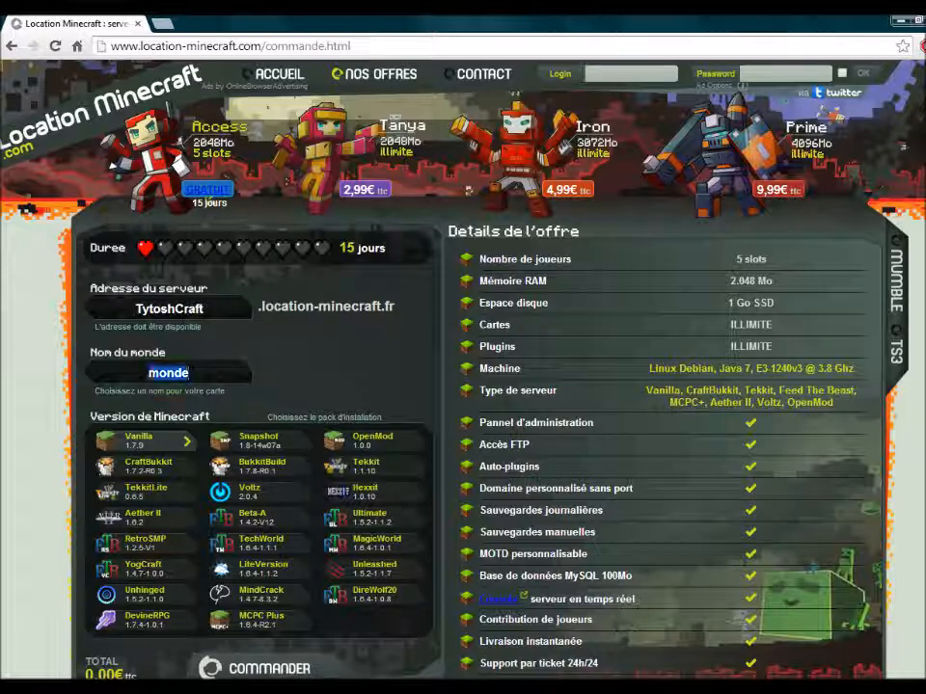
{"action": "type", "text": "TytoshC"}
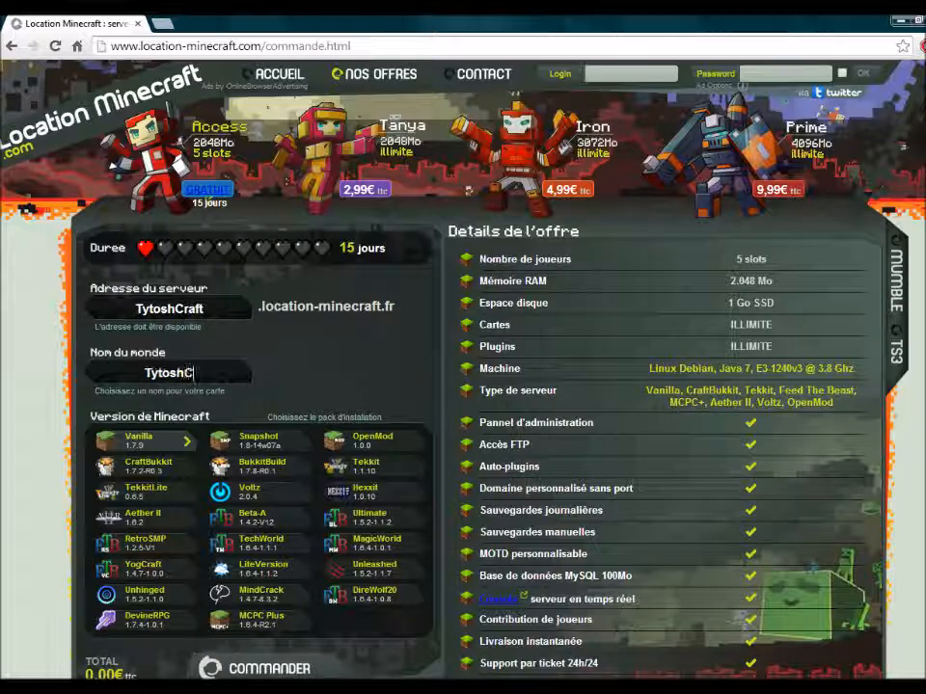
{"action": "key", "text": "BackSpace"}
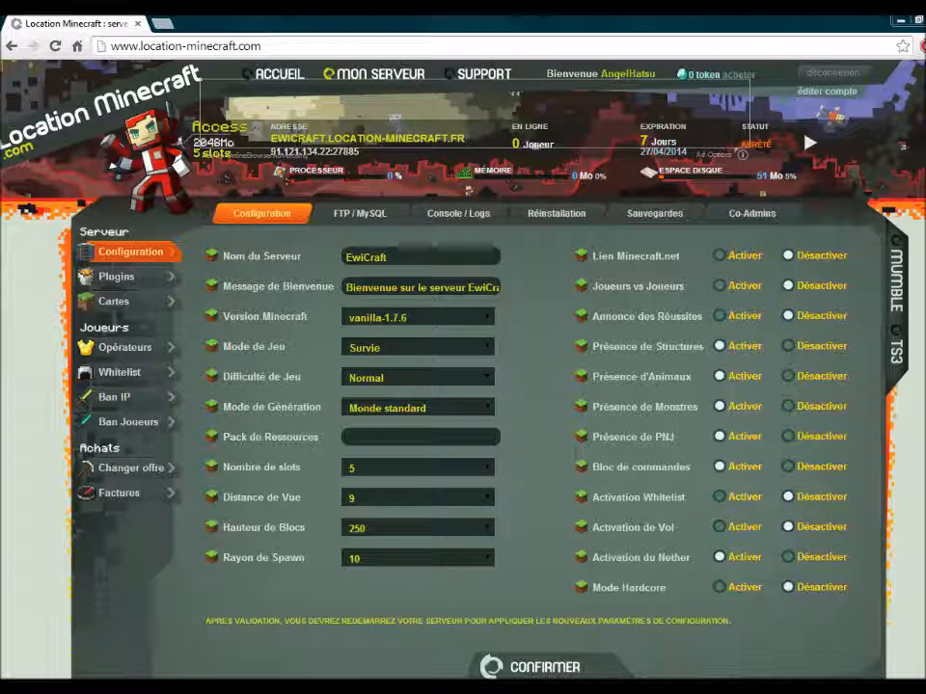
- Keep the server name as EwiCraft and close the pop-up advertising tab
{"action": "double_click", "coordinate": [367, 258]}
{"action": "key", "text": "BackSpace"}
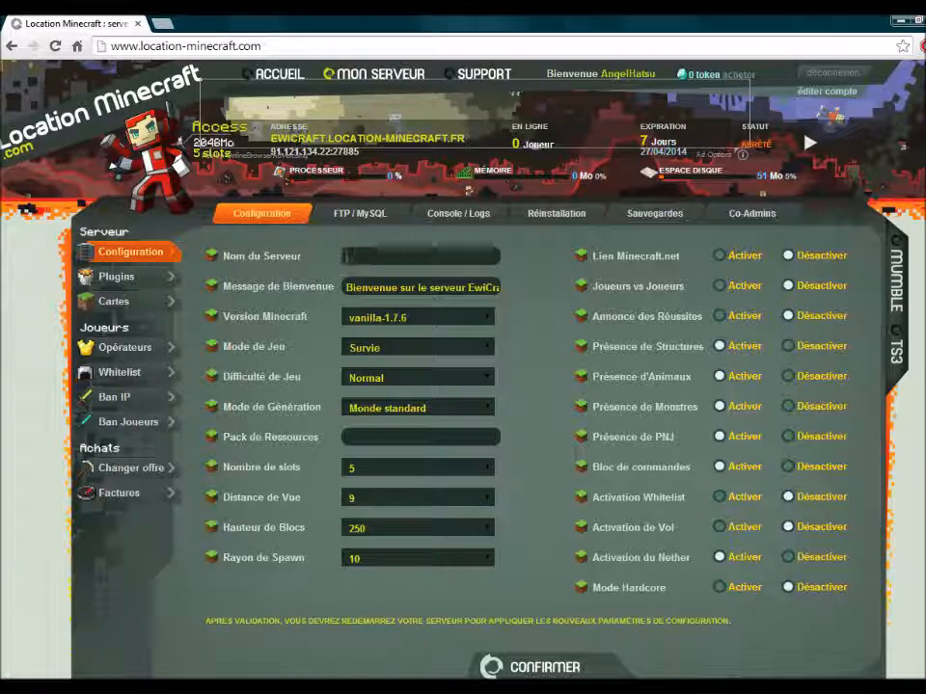
{"action": "type", "text": "TitanC"}
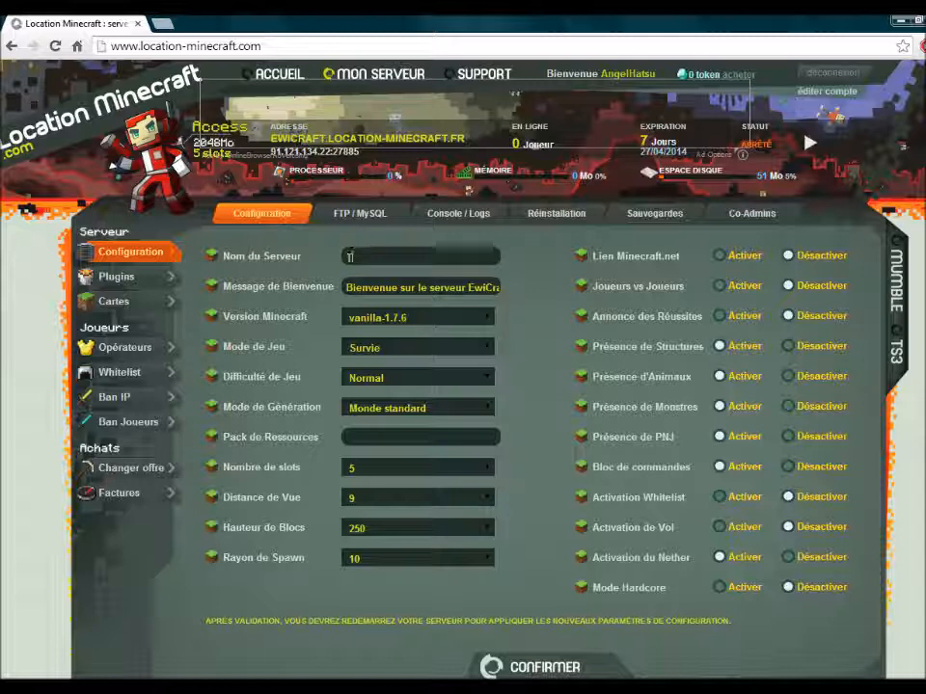
{"action": "type", "text": "ra"}
{"action": "key", "text": "BackSpace"}
{"action": "key", "text": "BackSpace"}
{"action": "key", "text": "BackSpace"}
{"action": "key", "text": "BackSpace"}
{"action": "key", "text": "BackSpace"}
{"action": "key", "text": "BackSpace"}
{"action": "key", "text": "BackSpace"}
{"action": "key", "text": "BackSpace"}
{"action": "type", "text": "Ewi"}
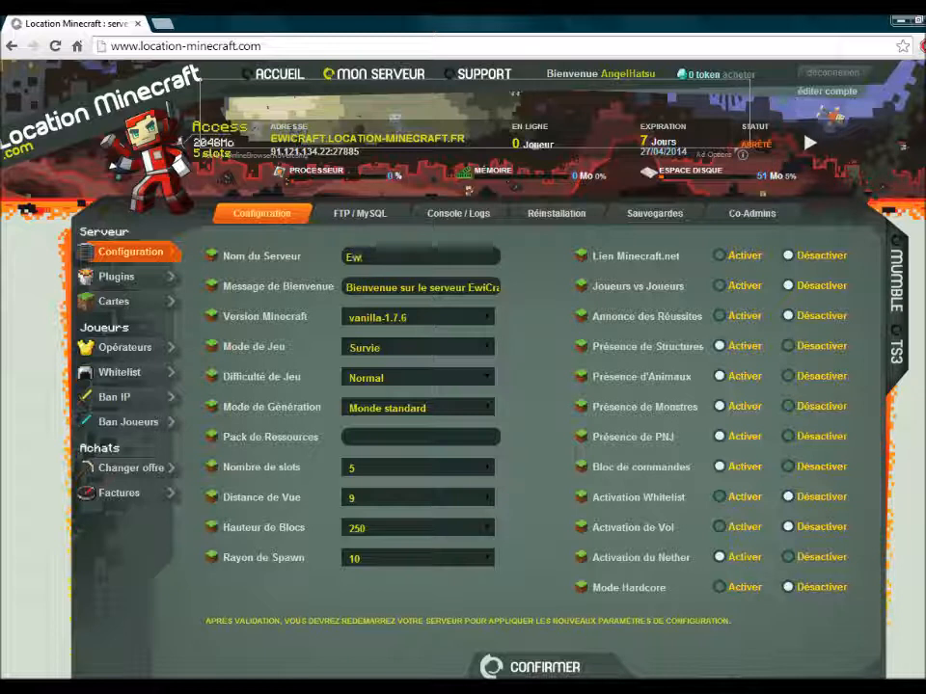
{"action": "type", "text": "Craft"}
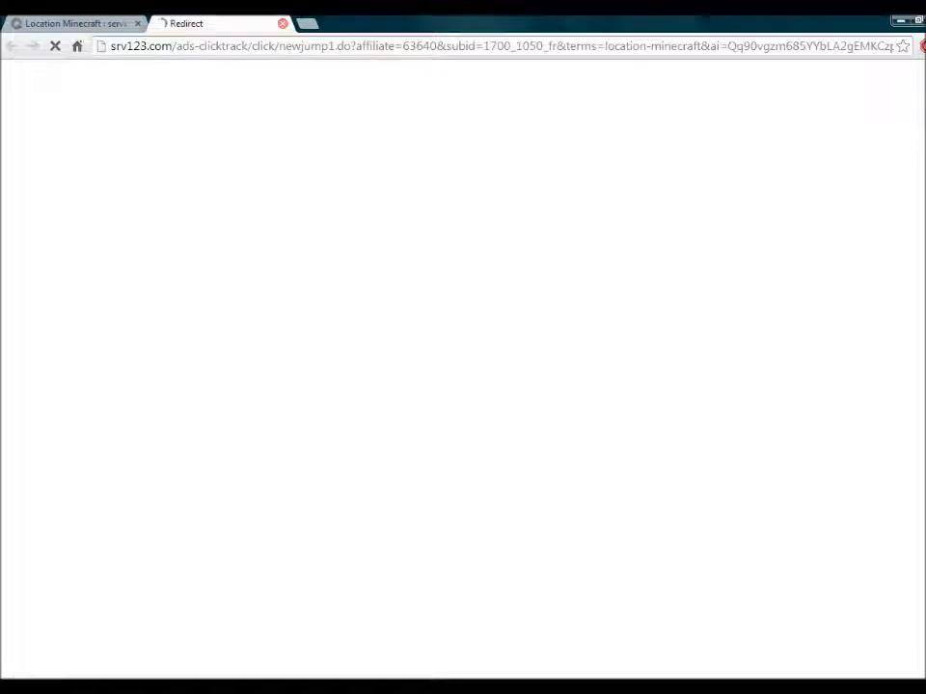
{"action": "left_click", "coordinate": [283, 23]}
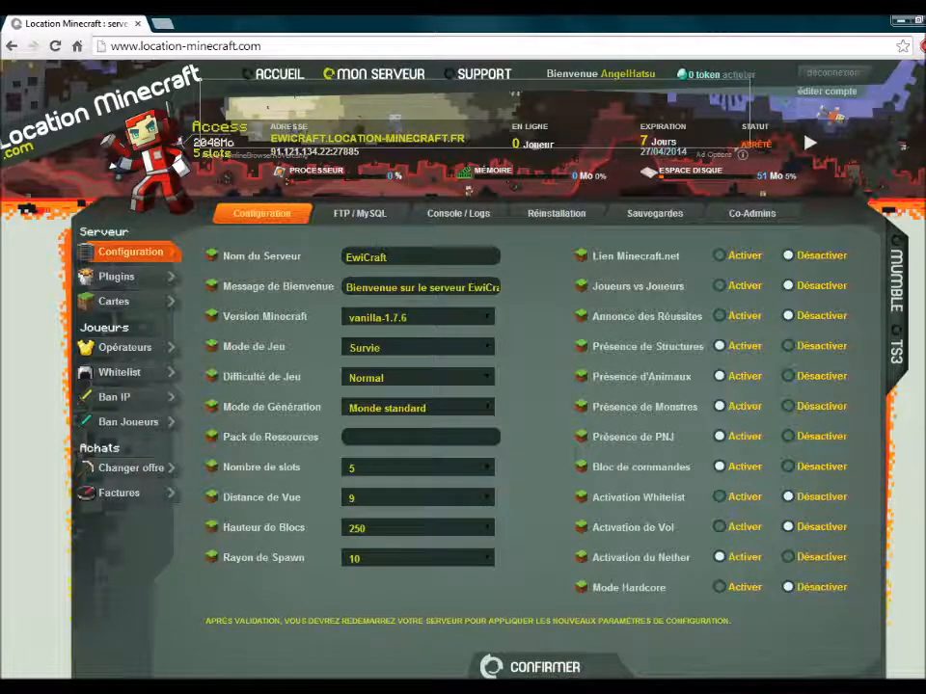
- Append '! :D' to the welcome message and show the Minecraft version list
{"action": "key", "text": "Tab"}
{"action": "key", "text": "Right"}
{"action": "key", "text": "Right"}
{"action": "key", "text": "Right"}
{"action": "key", "text": "Right"}
{"action": "key", "text": "Right"}
{"action": "key", "text": "Right"}
{"action": "key", "text": "Right"}
{"action": "key", "text": "Right"}
{"action": "key", "text": "Right"}
{"action": "key", "text": "Home"}
{"action": "left_click", "coordinate": [374, 288]}
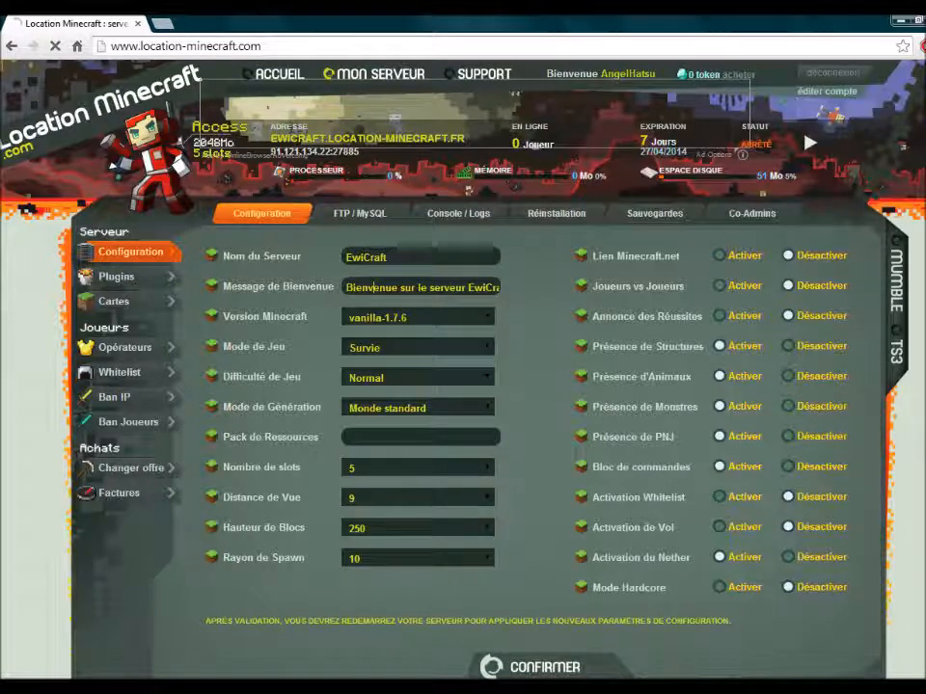
{"action": "key", "text": "End"}
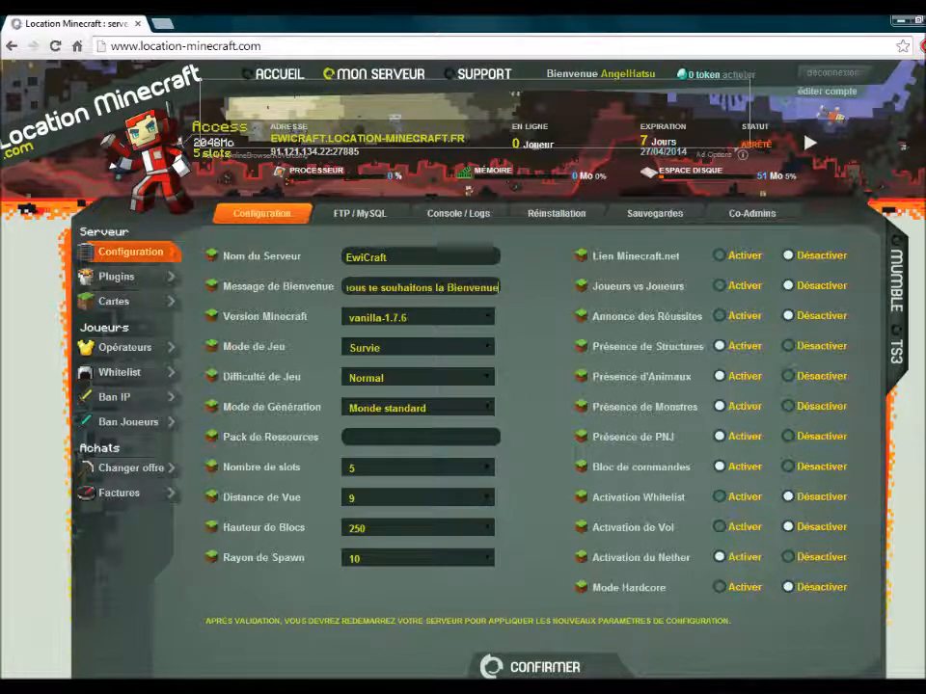
{"action": "type", "text": "!"}
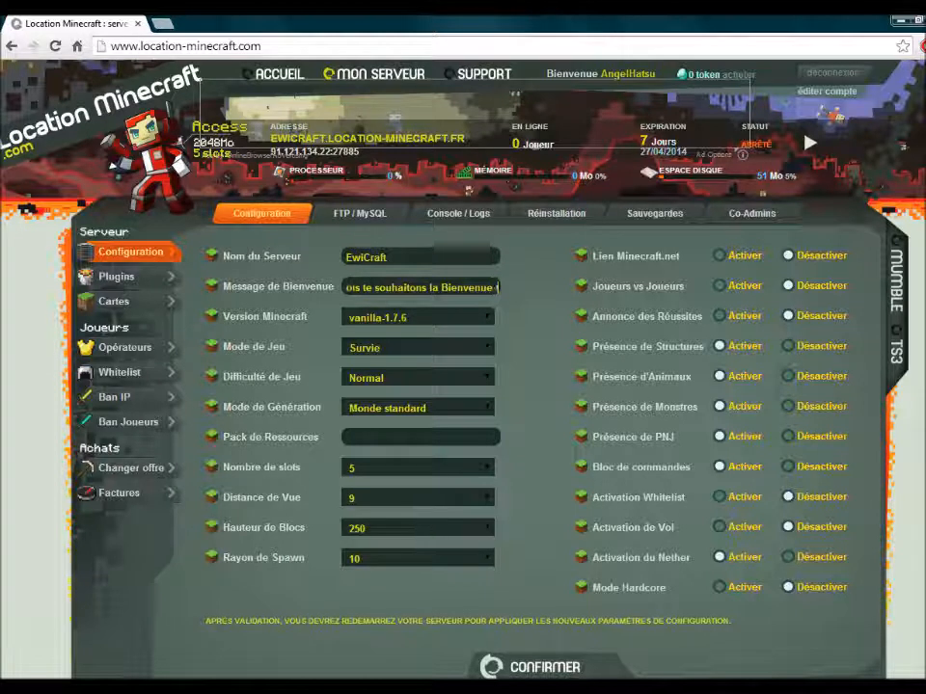
{"action": "type", "text": " :"}
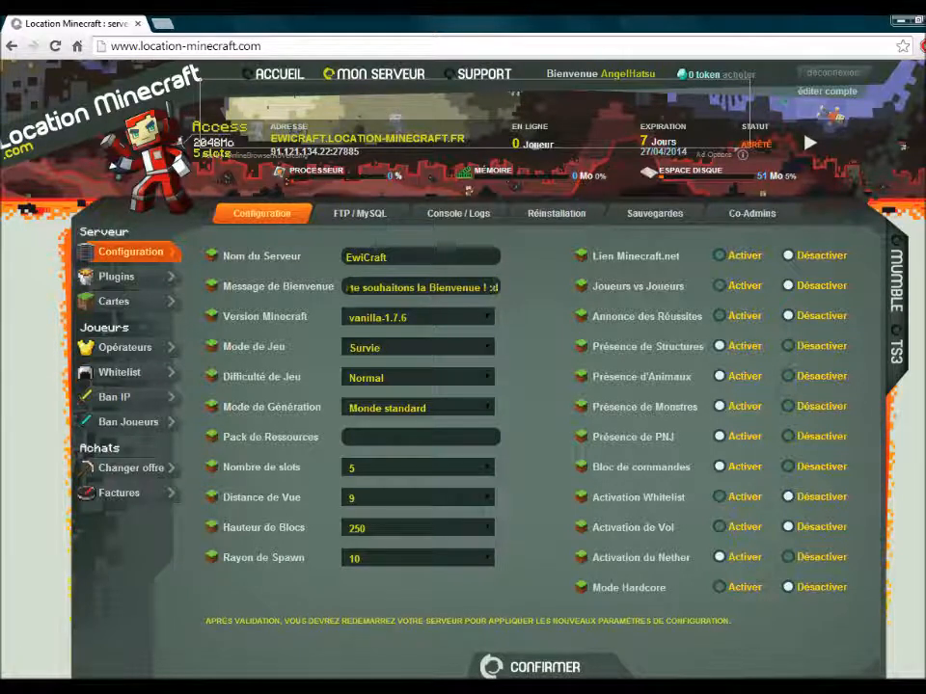
{"action": "type", "text": "D"}
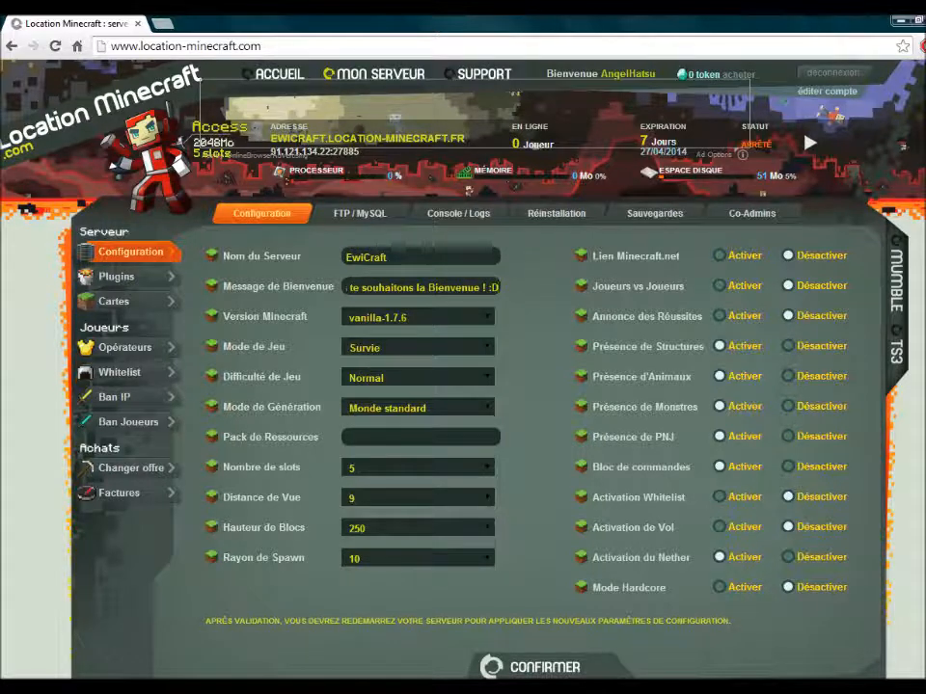
{"action": "left_click", "coordinate": [419, 317]}
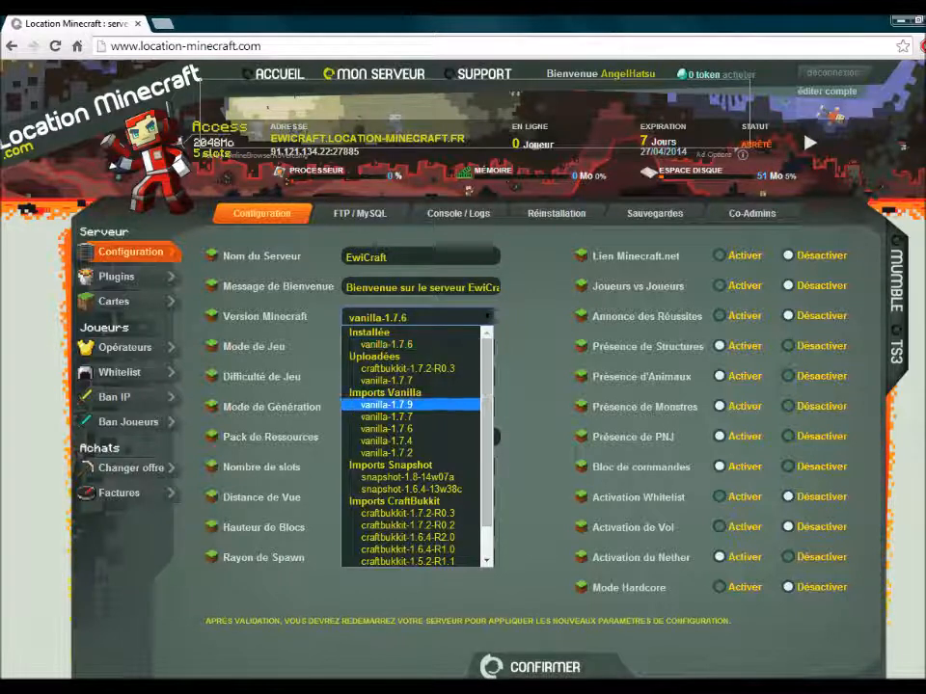
- Keep vanilla-1.7.6, Survie, Normal difficulty and Monde standard generation after browsing each list
{"action": "left_click", "coordinate": [465, 558]}
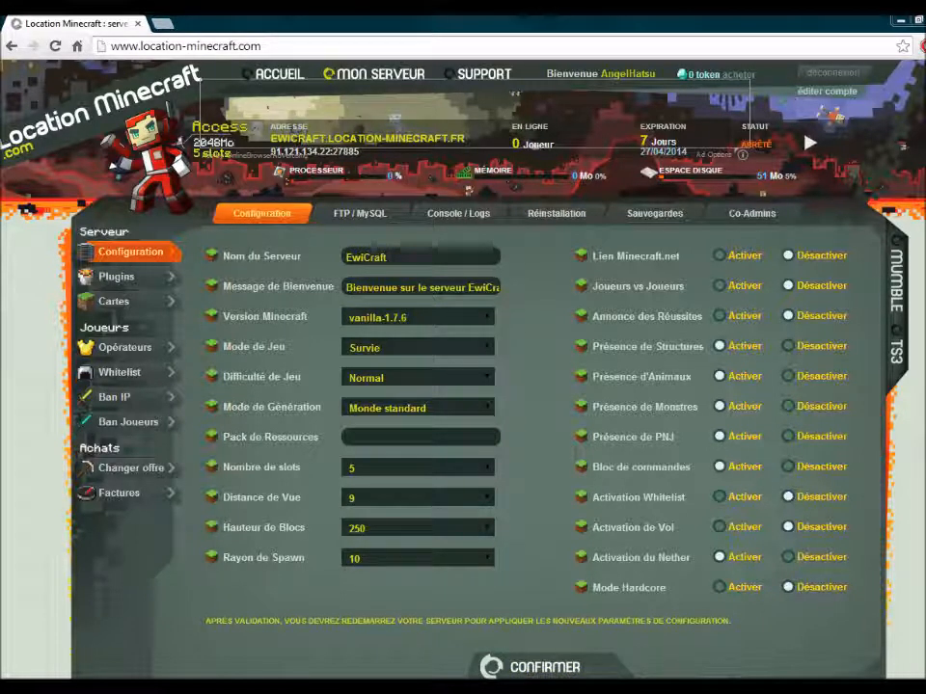
{"action": "left_click", "coordinate": [418, 347]}
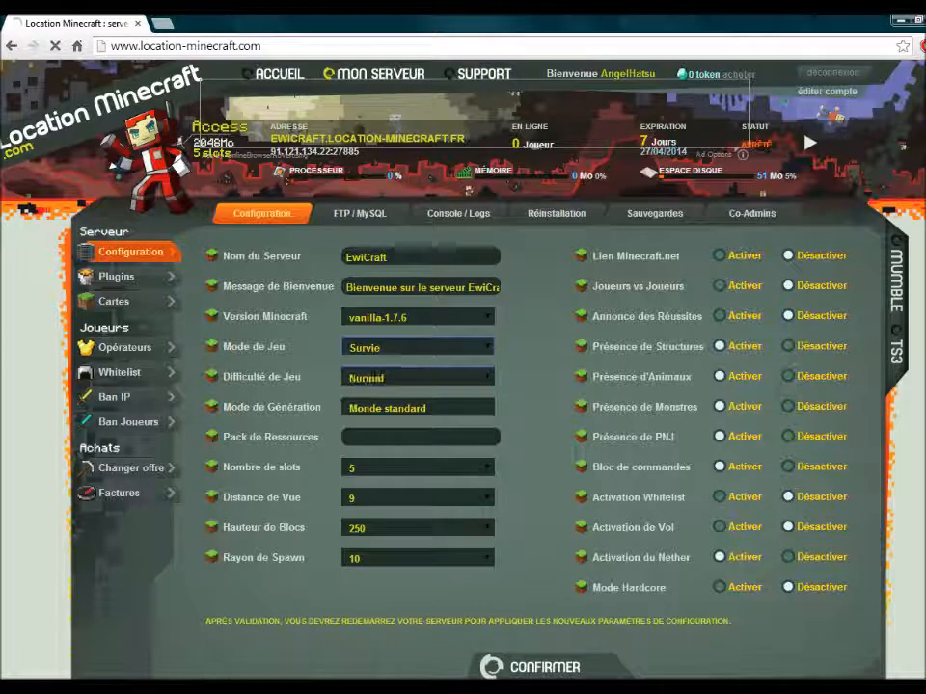
{"action": "left_click", "coordinate": [419, 377]}
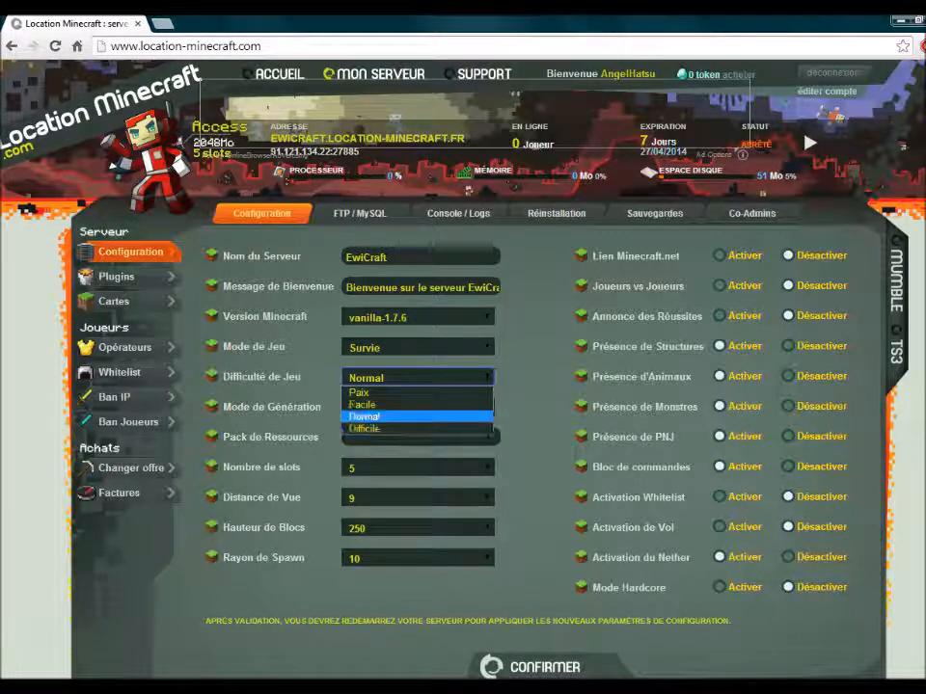
{"action": "left_click", "coordinate": [365, 417]}
{"action": "left_click", "coordinate": [418, 377]}
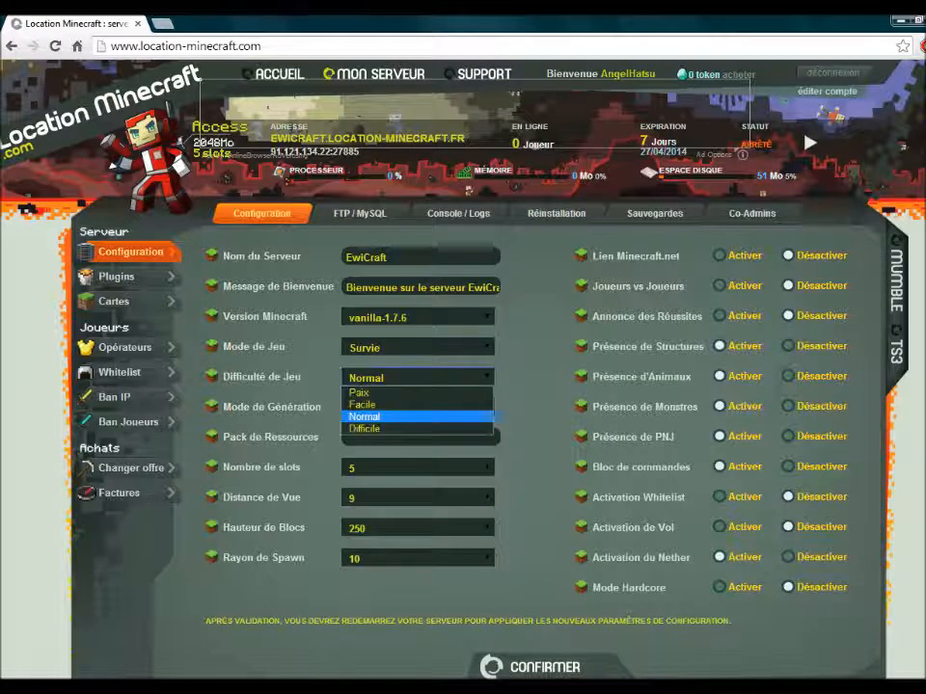
{"action": "left_click", "coordinate": [536, 420]}
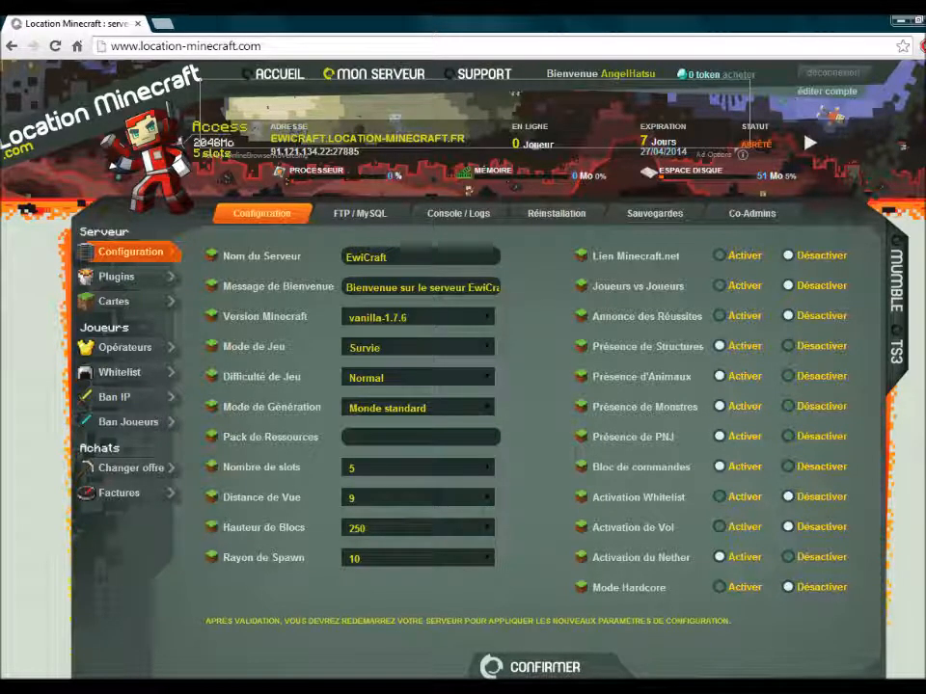
{"action": "left_click", "coordinate": [418, 408]}
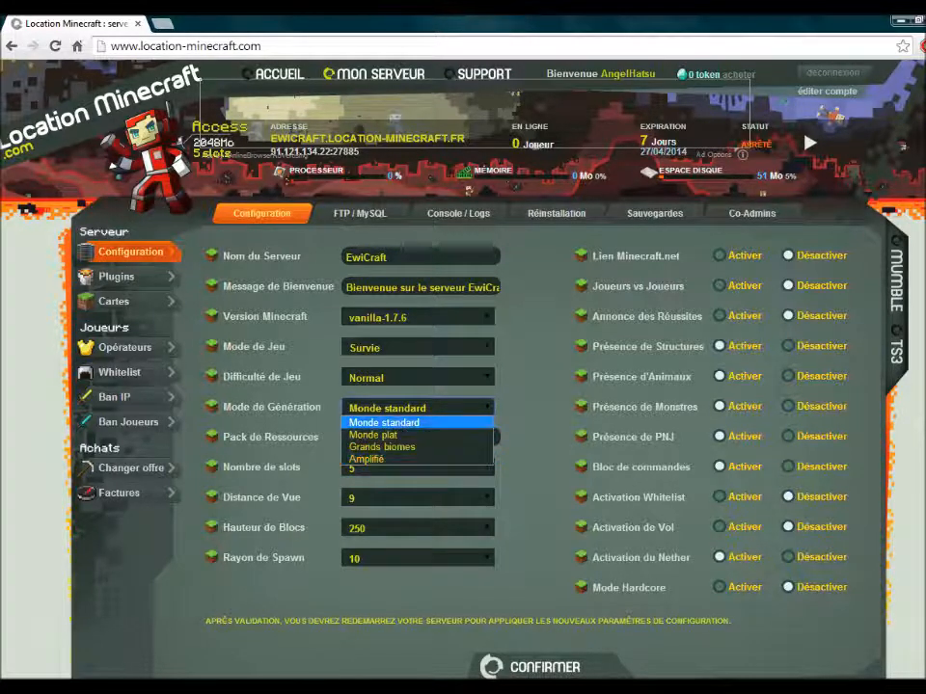
{"action": "left_click", "coordinate": [384, 423]}
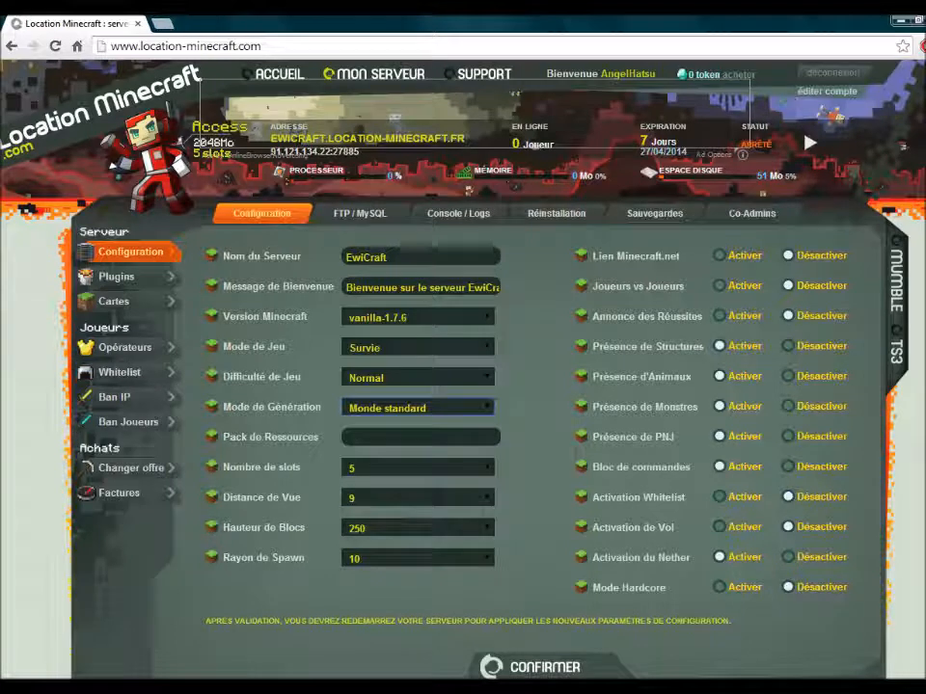
{"action": "left_click", "coordinate": [405, 437]}
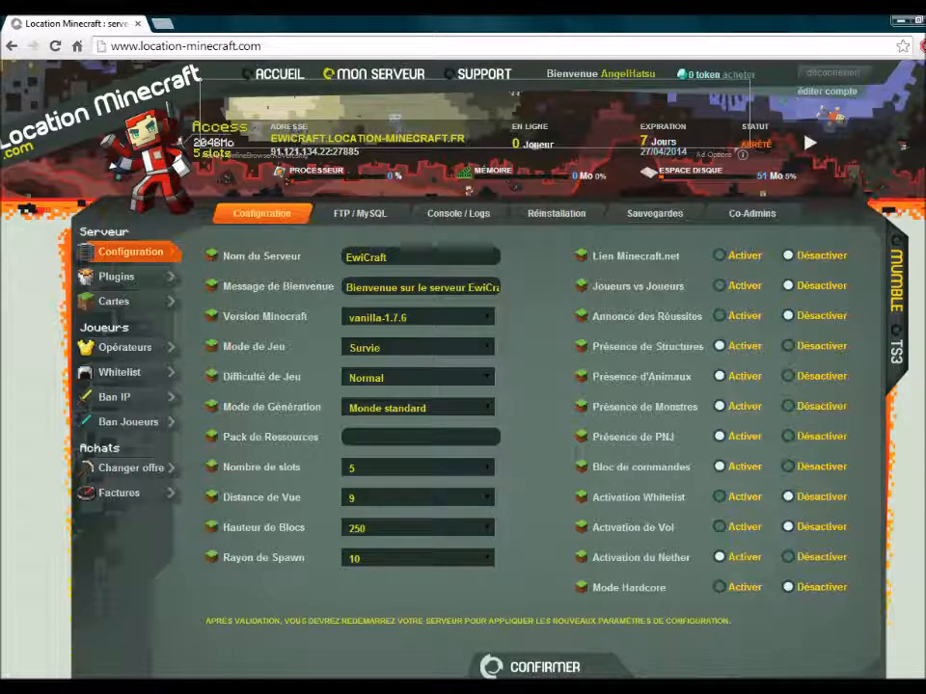
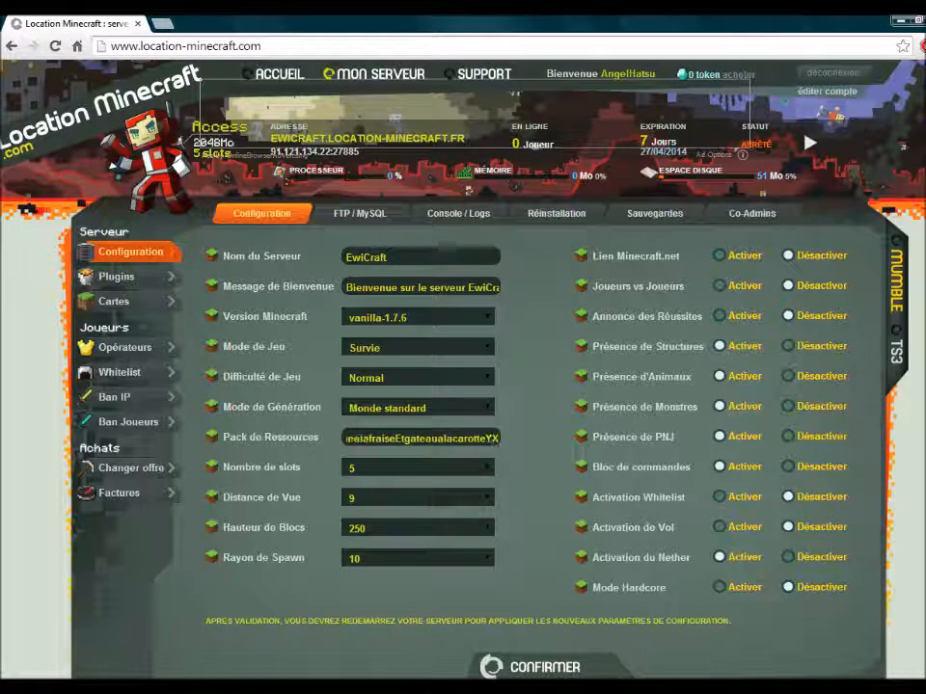
{"action": "key", "text": "BackSpace"}
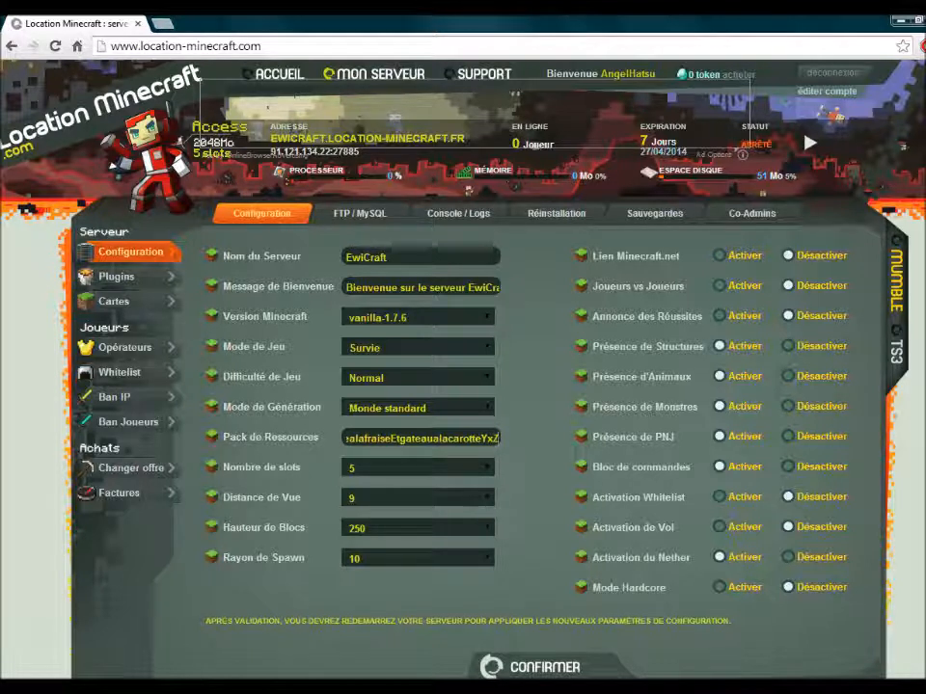
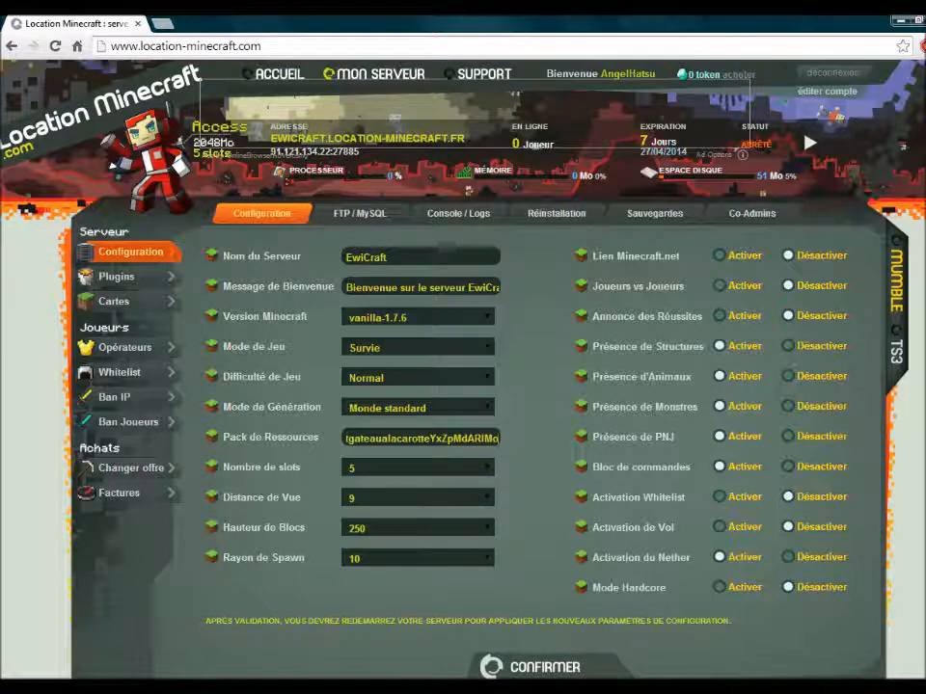
{"action": "key", "text": "BackSpace"}
{"action": "key", "text": "BackSpace"}
{"action": "key", "text": "BackSpace"}
{"action": "key", "text": "BackSpace"}
{"action": "key", "text": "BackSpace"}
{"action": "key", "text": "BackSpace"}
{"action": "key", "text": "BackSpace"}
{"action": "key", "text": "BackSpace"}
{"action": "key", "text": "BackSpace"}
{"action": "key", "text": "BackSpace"}
{"action": "key", "text": "BackSpace"}
{"action": "key", "text": "BackSpace"}
{"action": "key", "text": "BackSpace"}
{"action": "key", "text": "BackSpace"}
{"action": "key", "text": "BackSpace"}
{"action": "key", "text": "BackSpace"}
{"action": "key", "text": "BackSpace"}
{"action": "key", "text": "BackSpace"}
{"action": "key", "text": "BackSpace"}
{"action": "key", "text": "BackSpace"}
{"action": "key", "text": "BackSpace"}
{"action": "key", "text": "BackSpace"}
{"action": "key", "text": "BackSpace"}
{"action": "key", "text": "BackSpace"}
{"action": "key", "text": "BackSpace"}
{"action": "key", "text": "BackSpace"}
{"action": "key", "text": "BackSpace"}
{"action": "key", "text": "BackSpace"}
{"action": "key", "text": "BackSpace"}
{"action": "key", "text": "BackSpace"}
{"action": "key", "text": "BackSpace"}
{"action": "key", "text": "BackSpace"}
{"action": "key", "text": "BackSpace"}
{"action": "key", "text": "BackSpace"}
{"action": "key", "text": "BackSpace"}
{"action": "key", "text": "BackSpace"}
{"action": "key", "text": "BackSpace"}
{"action": "key", "text": "BackSpace"}
{"action": "key", "text": "BackSpace"}
{"action": "key", "text": "BackSpace"}
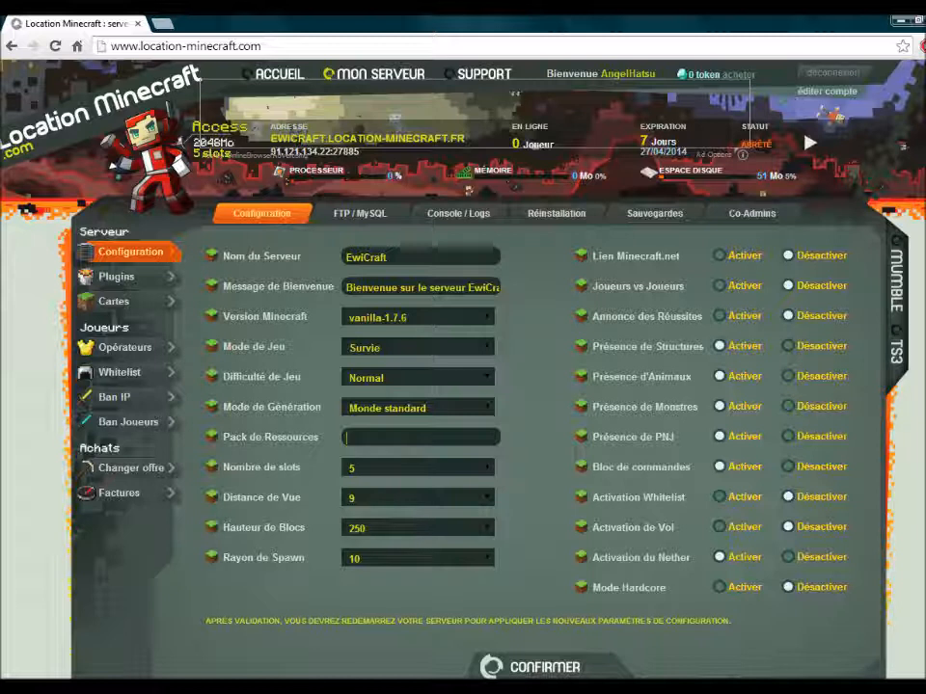
- Keep 5 player slots, view distance 9 and build height 250
{"action": "left_click", "coordinate": [487, 467]}
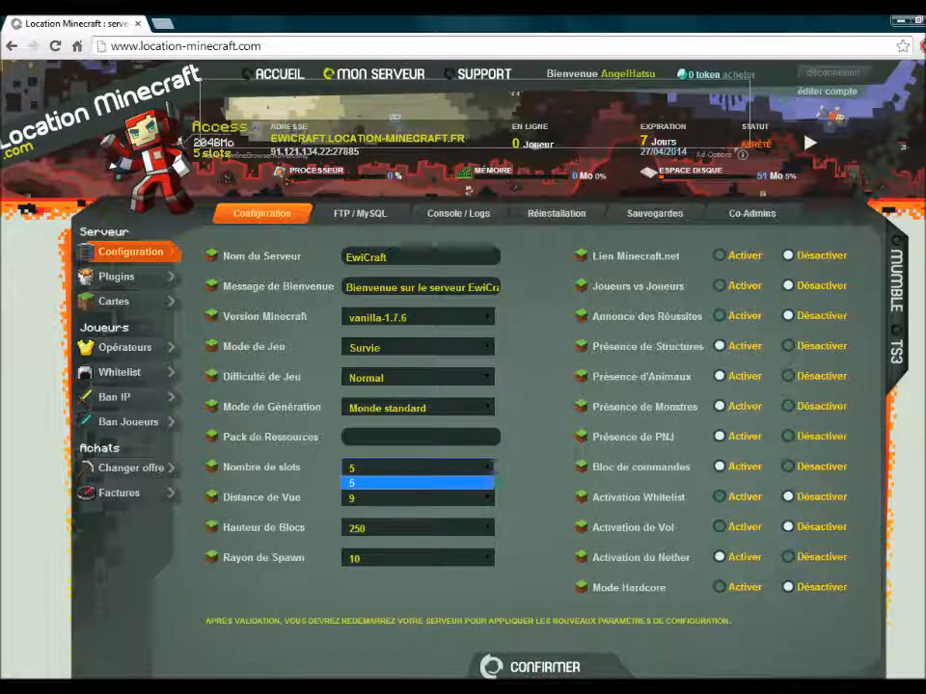
{"action": "left_click", "coordinate": [486, 468]}
{"action": "left_click", "coordinate": [486, 497]}
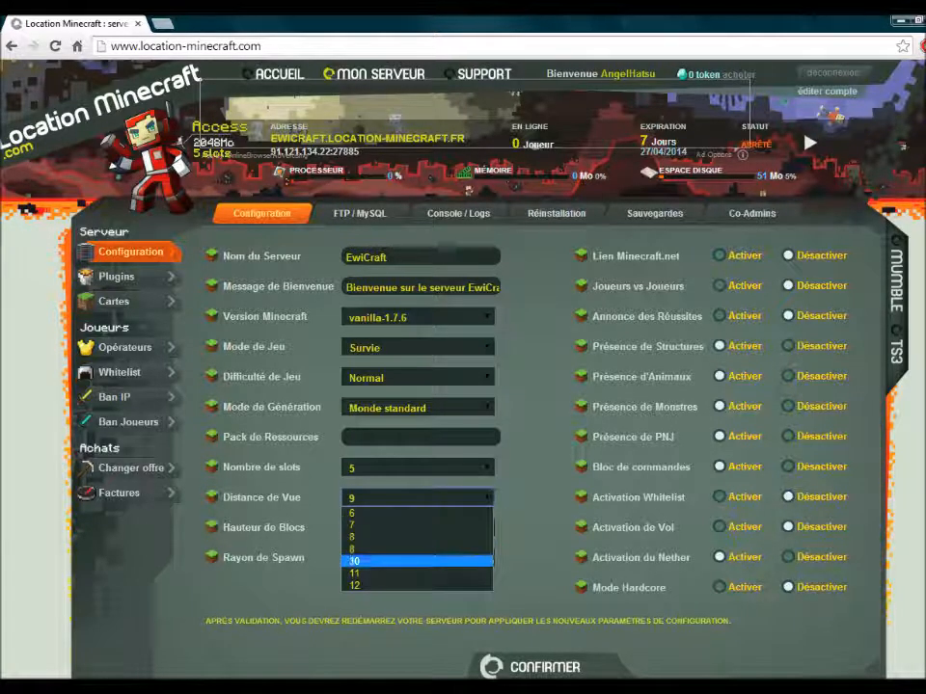
{"action": "left_click", "coordinate": [424, 549]}
{"action": "left_click", "coordinate": [486, 528]}
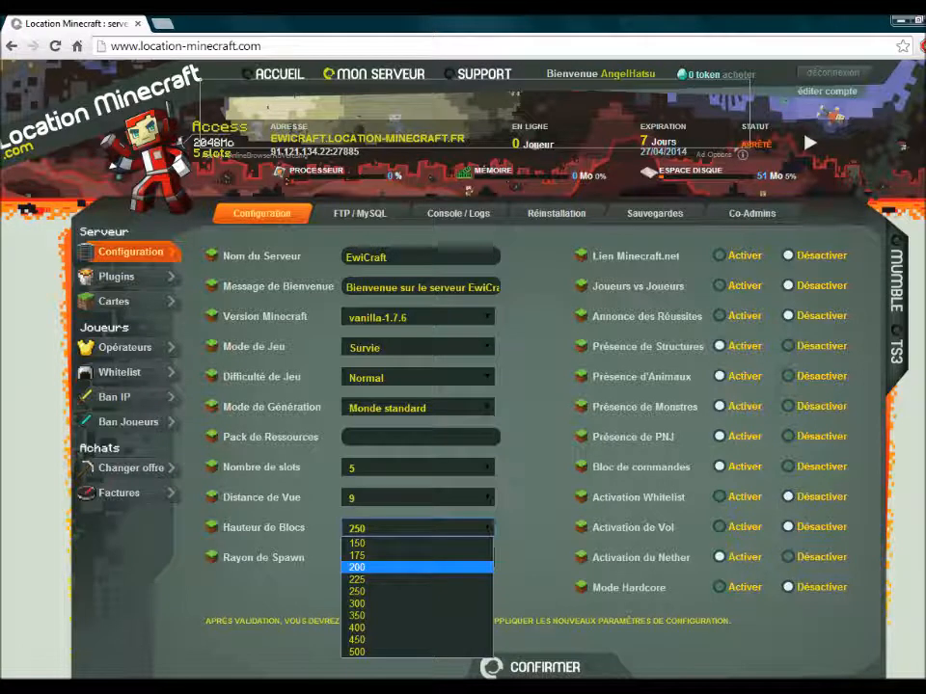
{"action": "left_click", "coordinate": [487, 558]}
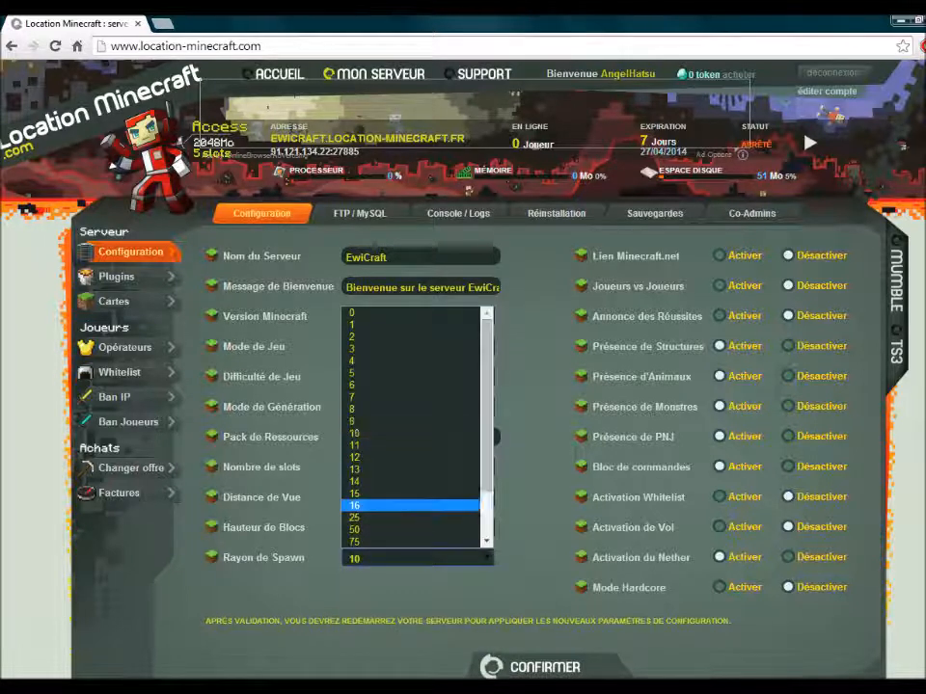
- Leave the spawn radius at 10 and set Lien Minecraft.net to Activer
{"action": "scroll", "coordinate": [424, 504], "scroll_direction": "down", "scroll_amount": 2}
{"action": "scroll", "coordinate": [425, 504], "scroll_direction": "up", "scroll_amount": 2}
{"action": "scroll", "coordinate": [425, 505], "scroll_direction": "down", "scroll_amount": 2}
{"action": "scroll", "coordinate": [424, 505], "scroll_direction": "up", "scroll_amount": 2}
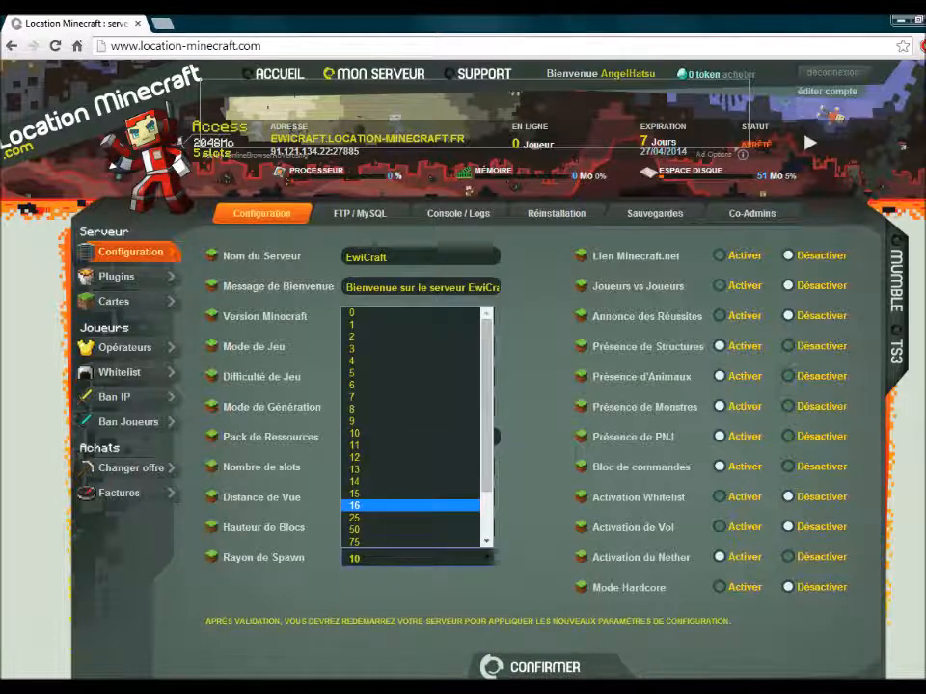
{"action": "scroll", "coordinate": [425, 504], "scroll_direction": "down", "scroll_amount": 2}
{"action": "scroll", "coordinate": [424, 517], "scroll_direction": "up", "scroll_amount": 2}
{"action": "scroll", "coordinate": [425, 517], "scroll_direction": "down", "scroll_amount": 2}
{"action": "scroll", "coordinate": [424, 517], "scroll_direction": "up", "scroll_amount": 2}
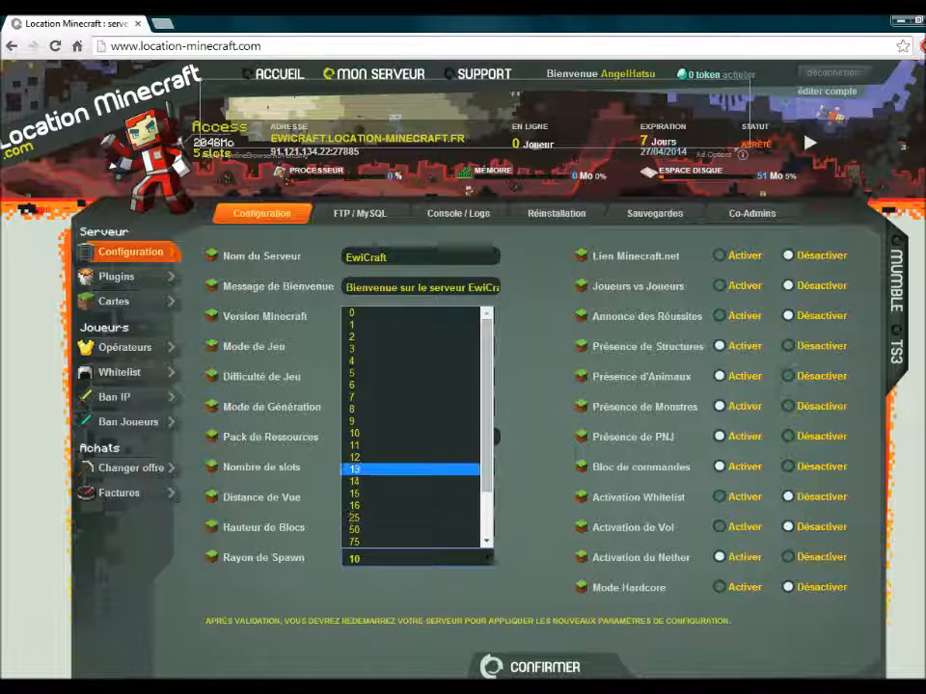
{"action": "left_click", "coordinate": [415, 433]}
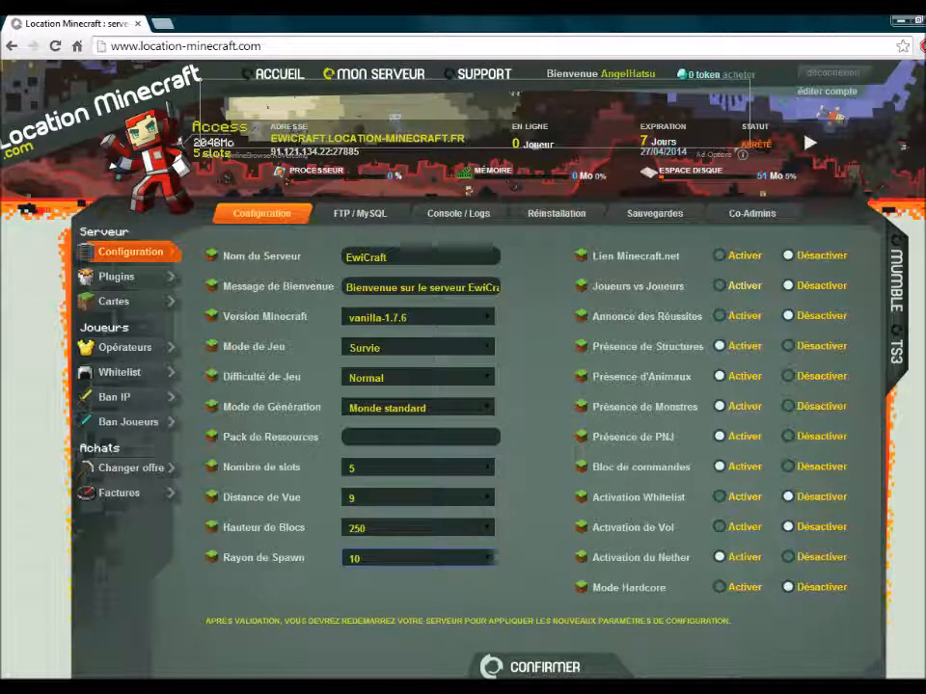
{"action": "left_click", "coordinate": [719, 255]}
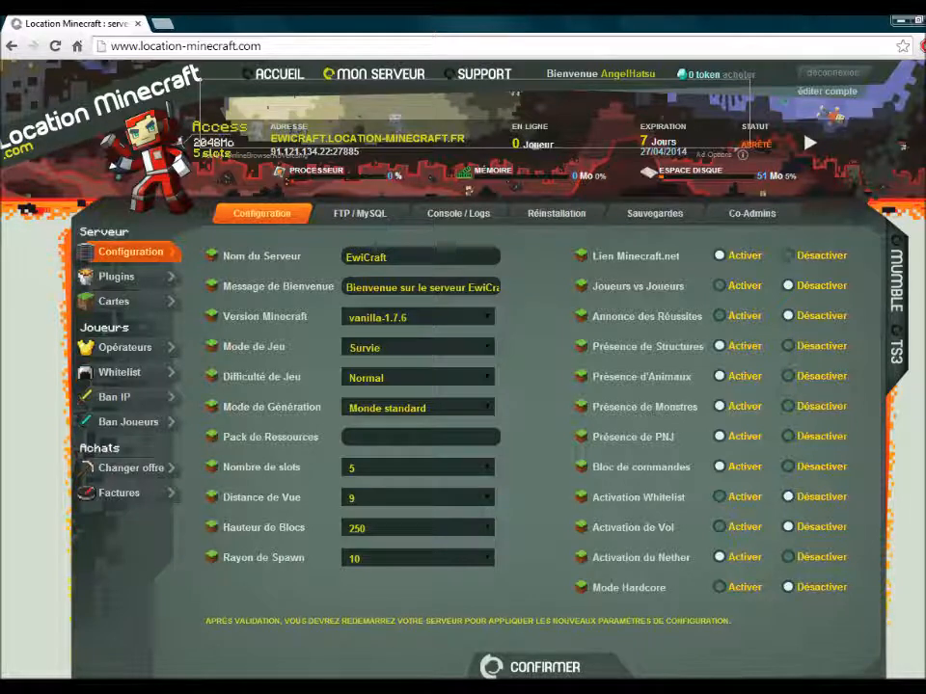
- Set Lien Minecraft.net and Joueurs vs Joueurs to Désactiver, then open the FTP / MySQL page
{"action": "left_click", "coordinate": [787, 256]}
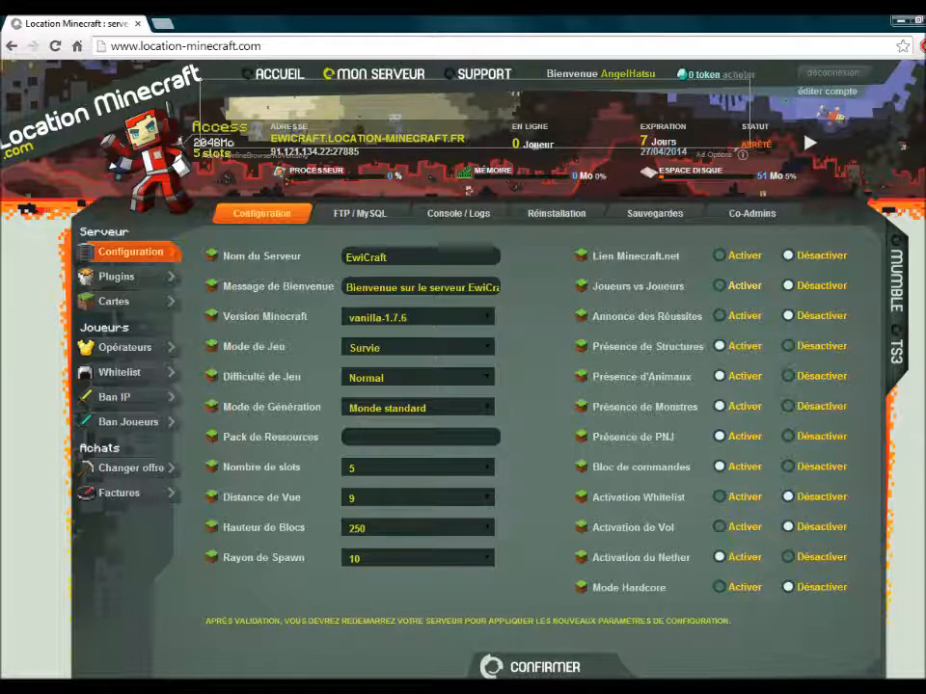
{"action": "left_click", "coordinate": [719, 285]}
{"action": "left_click", "coordinate": [787, 285]}
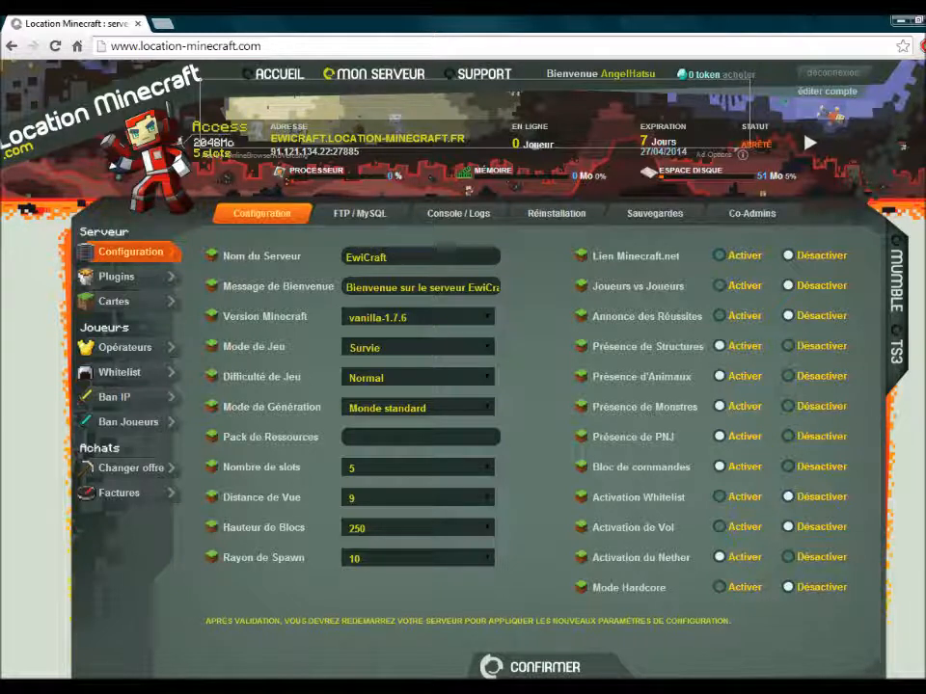
{"action": "left_click", "coordinate": [359, 214]}
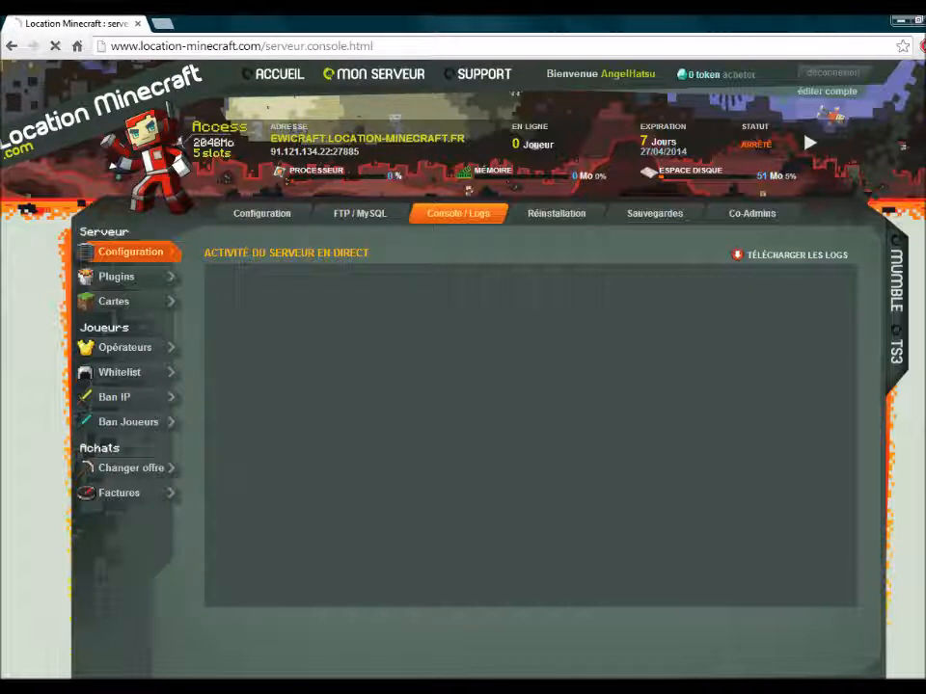
- Reload the console, then view the Réinstallation, Sauvegardes and Co-Admins pages
{"action": "key", "text": "F5"}
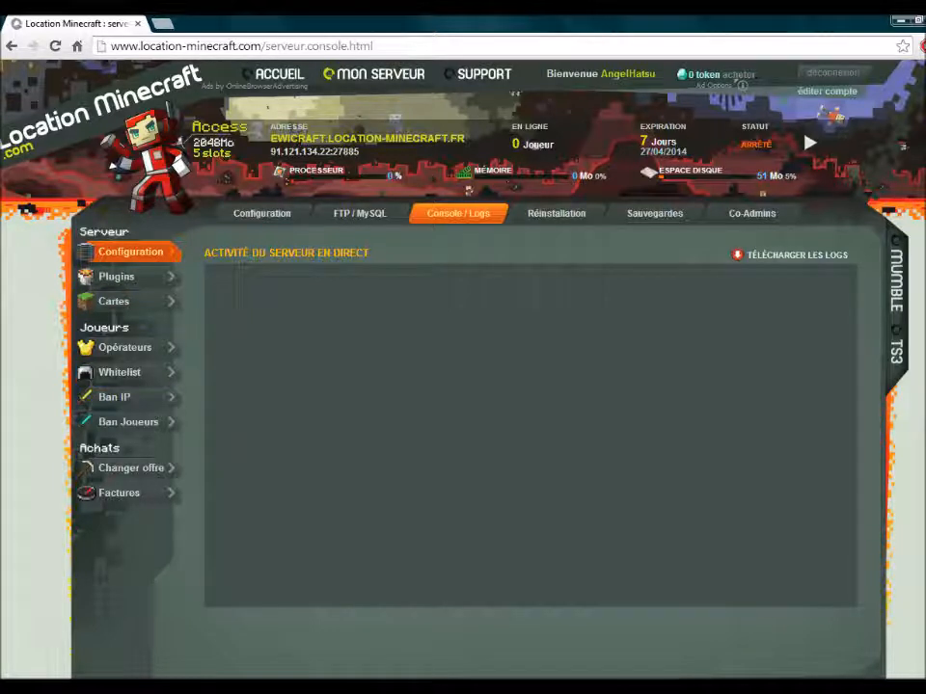
{"action": "left_click", "coordinate": [556, 214]}
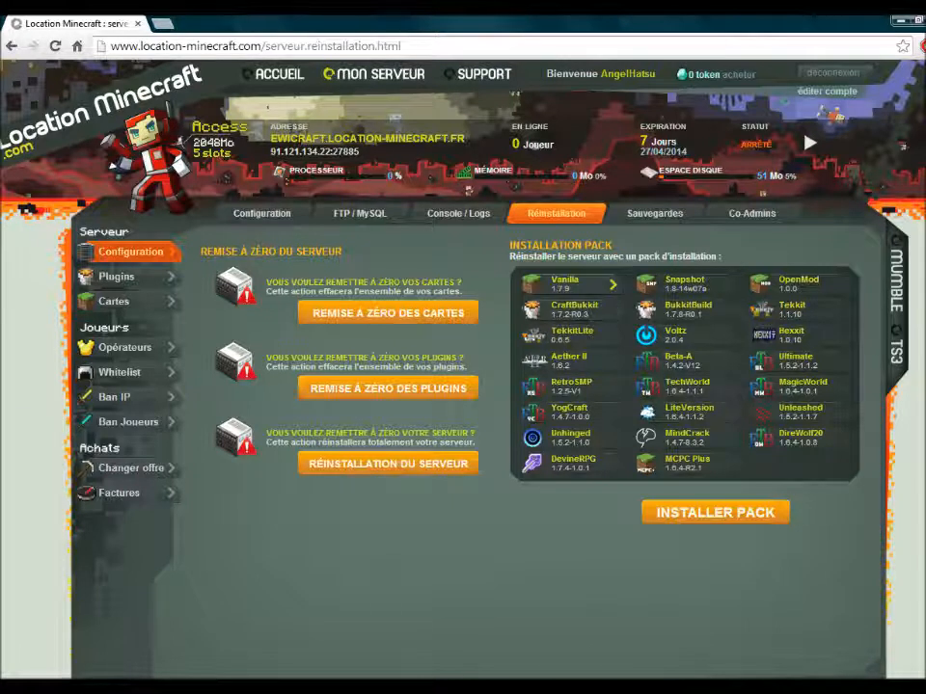
{"action": "left_click", "coordinate": [655, 214]}
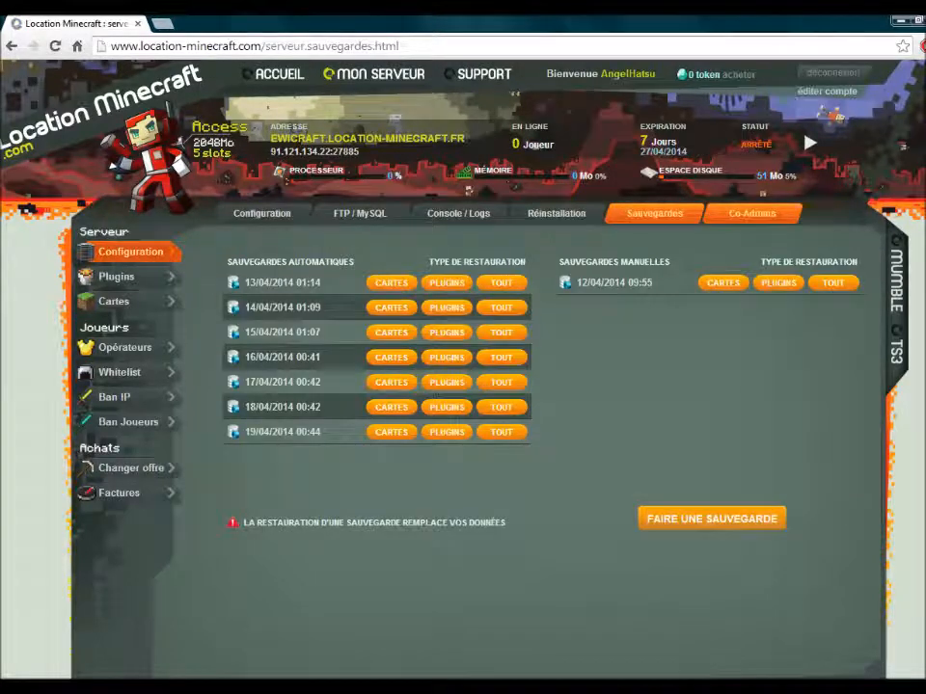
{"action": "left_click", "coordinate": [752, 214]}
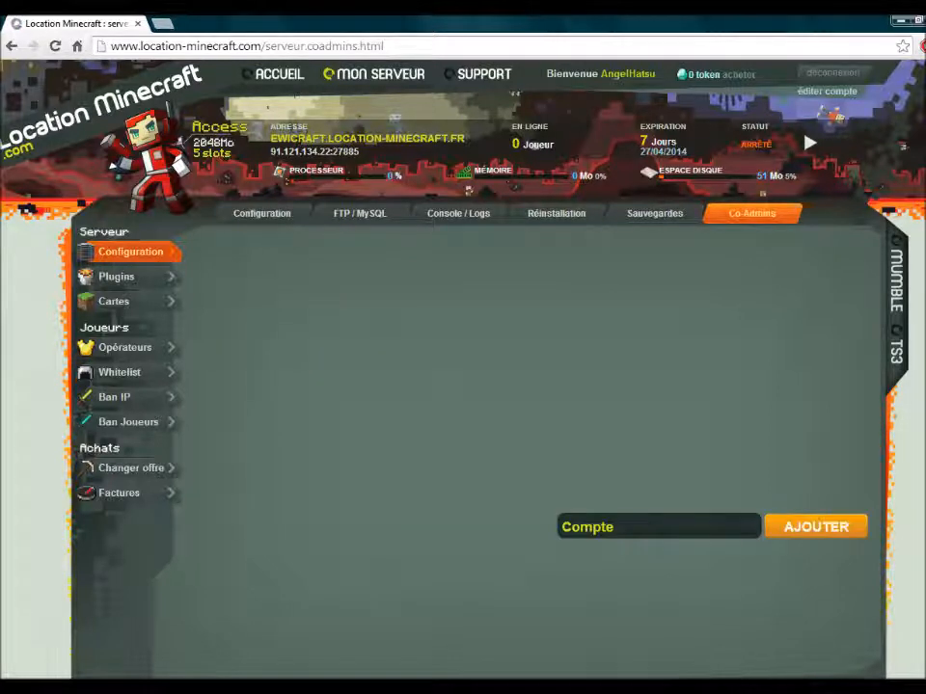
{"action": "left_click", "coordinate": [117, 277]}
{"action": "left_click", "coordinate": [636, 527]}
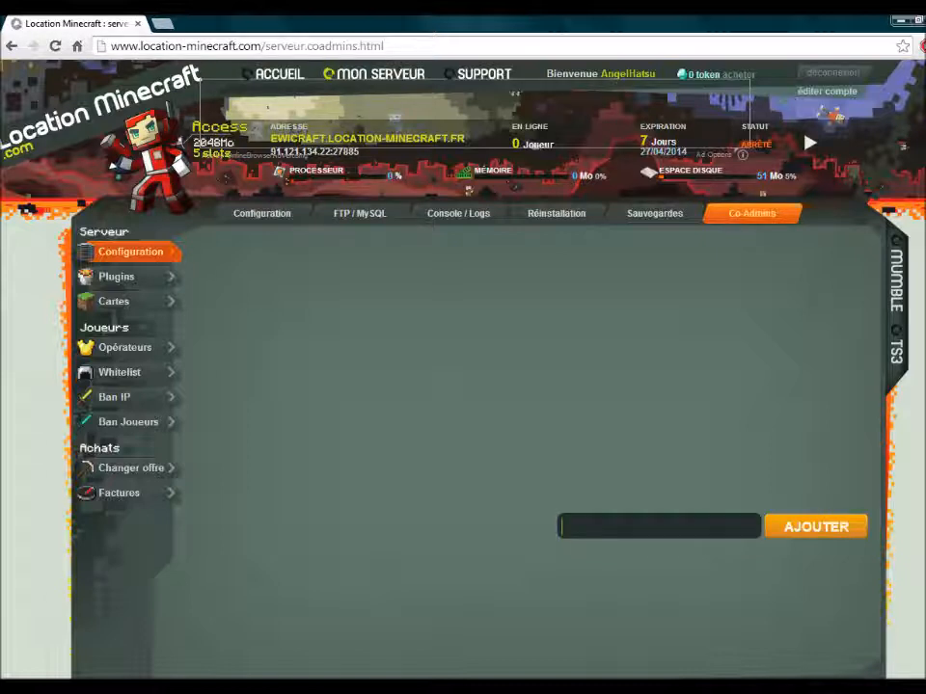
{"action": "type", "text": "YopSalutTousLemo"}
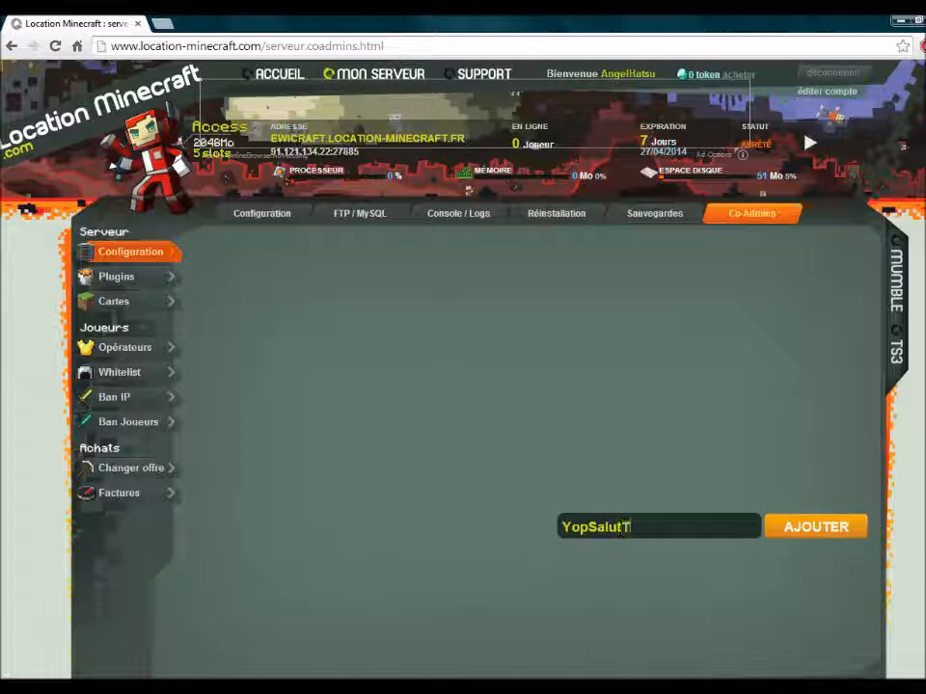
{"action": "key", "text": "BackSpace"}
{"action": "key", "text": "BackSpace"}
{"action": "type", "text": "MondeAnge"}
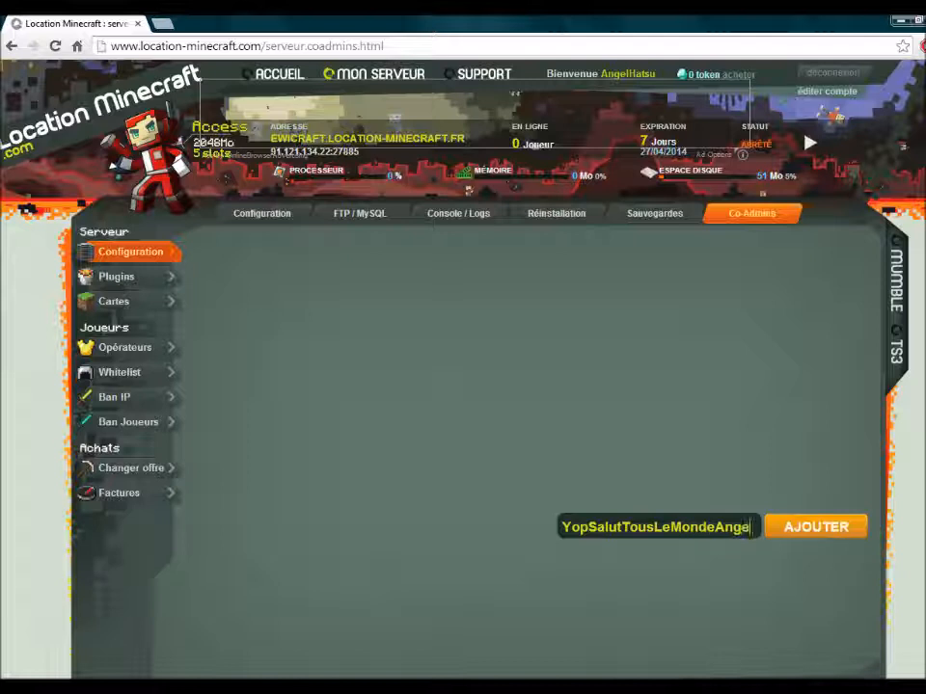
{"action": "type", "text": "lHatsuFaitu"}
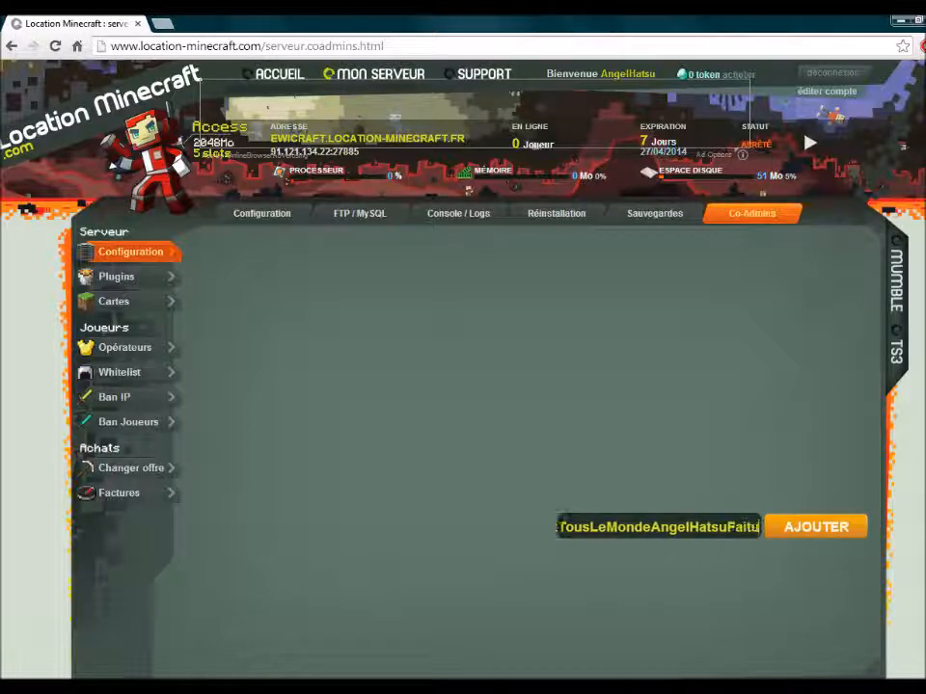
{"action": "key", "text": "BackSpace"}
{"action": "type", "text": "UneVideo"}
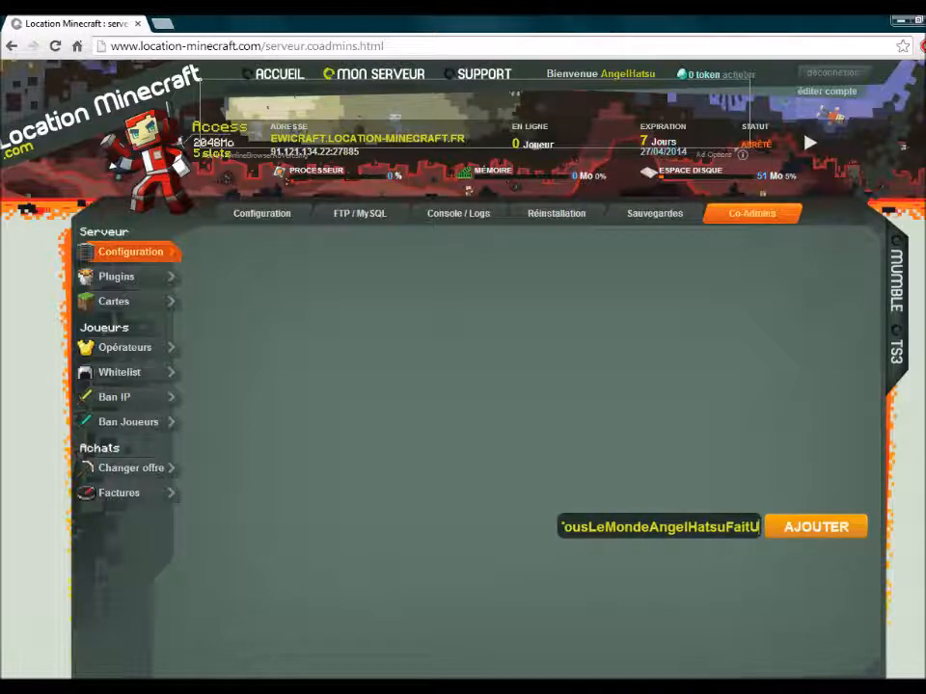
{"action": "key", "text": "BackSpace"}
{"action": "key", "text": "BackSpace"}
{"action": "type", "text": "éo"}
{"action": "key", "text": "BackSpace"}
{"action": "key", "text": "BackSpace"}
{"action": "key", "text": "BackSpace"}
{"action": "key", "text": "BackSpace"}
{"action": "key", "text": "BackSpace"}
{"action": "key", "text": "BackSpace"}
{"action": "key", "text": "BackSpace"}
{"action": "key", "text": "BackSpace"}
{"action": "key", "text": "BackSpace"}
{"action": "key", "text": "BackSpace"}
{"action": "key", "text": "BackSpace"}
{"action": "key", "text": "BackSpace"}
{"action": "key", "text": "BackSpace"}
{"action": "key", "text": "BackSpace"}
{"action": "key", "text": "BackSpace"}
{"action": "key", "text": "BackSpace"}
{"action": "key", "text": "BackSpace"}
{"action": "key", "text": "BackSpace"}
{"action": "key", "text": "BackSpace"}
{"action": "key", "text": "BackSpace"}
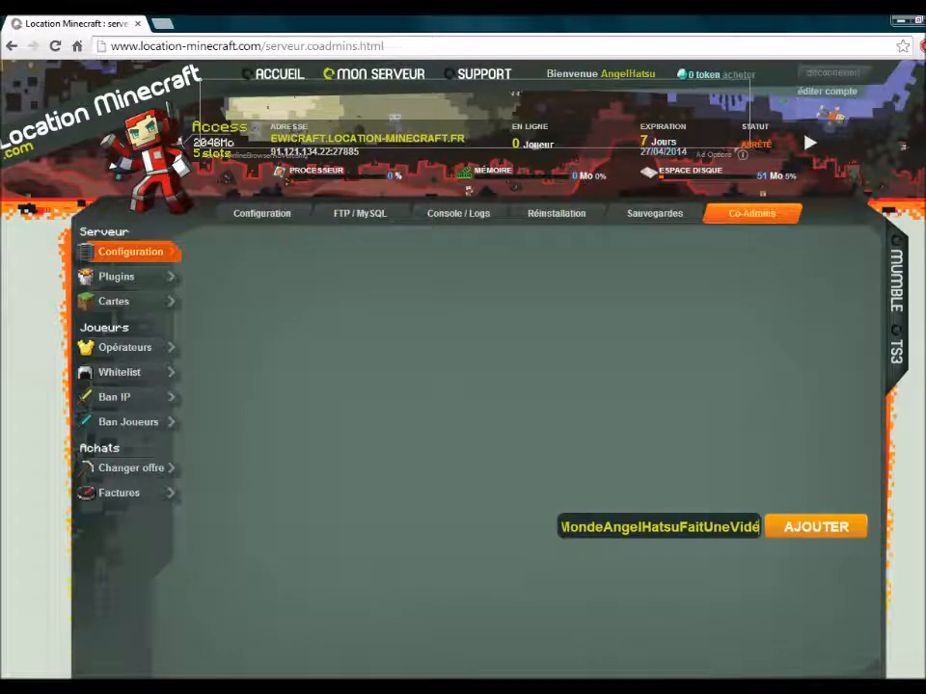
{"action": "key", "text": "BackSpace"}
{"action": "key", "text": "BackSpace"}
{"action": "key", "text": "BackSpace"}
{"action": "key", "text": "BackSpace"}
{"action": "key", "text": "BackSpace"}
{"action": "key", "text": "BackSpace"}
{"action": "key", "text": "BackSpace"}
{"action": "key", "text": "BackSpace"}
{"action": "key", "text": "BackSpace"}
{"action": "key", "text": "BackSpace"}
{"action": "key", "text": "BackSpace"}
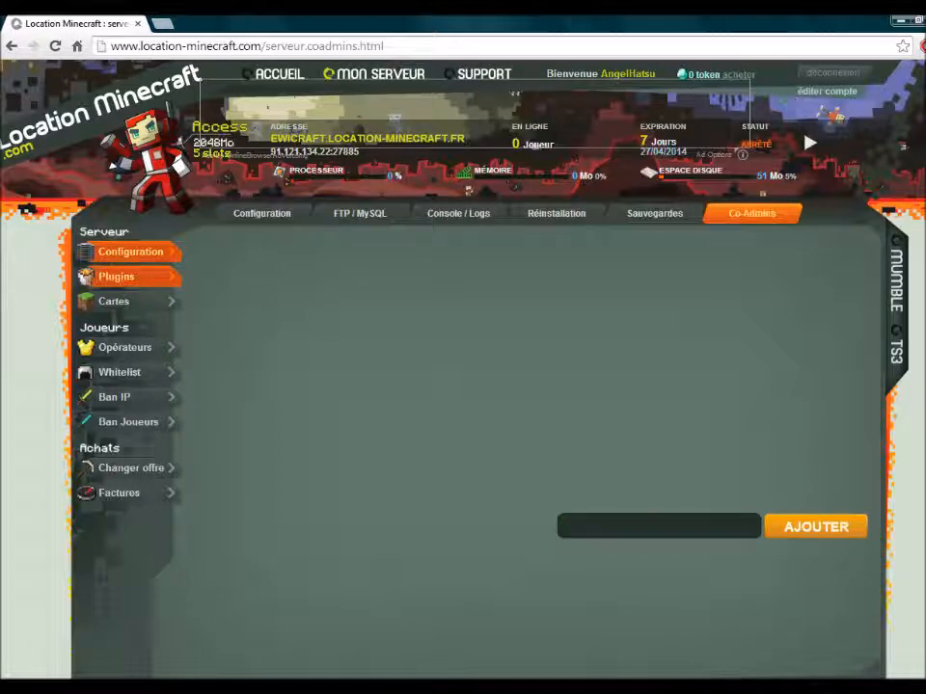
- Browse the Plugins page, checking Essentials, then go to the Cartes page
{"action": "left_click", "coordinate": [118, 278]}
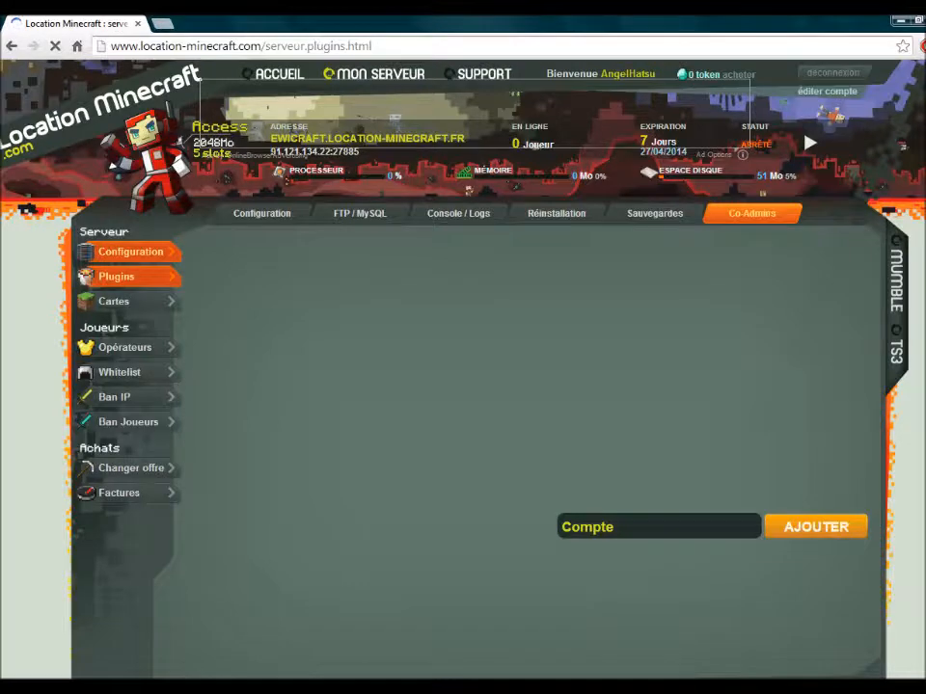
{"action": "mouse_move", "coordinate": [237, 299]}
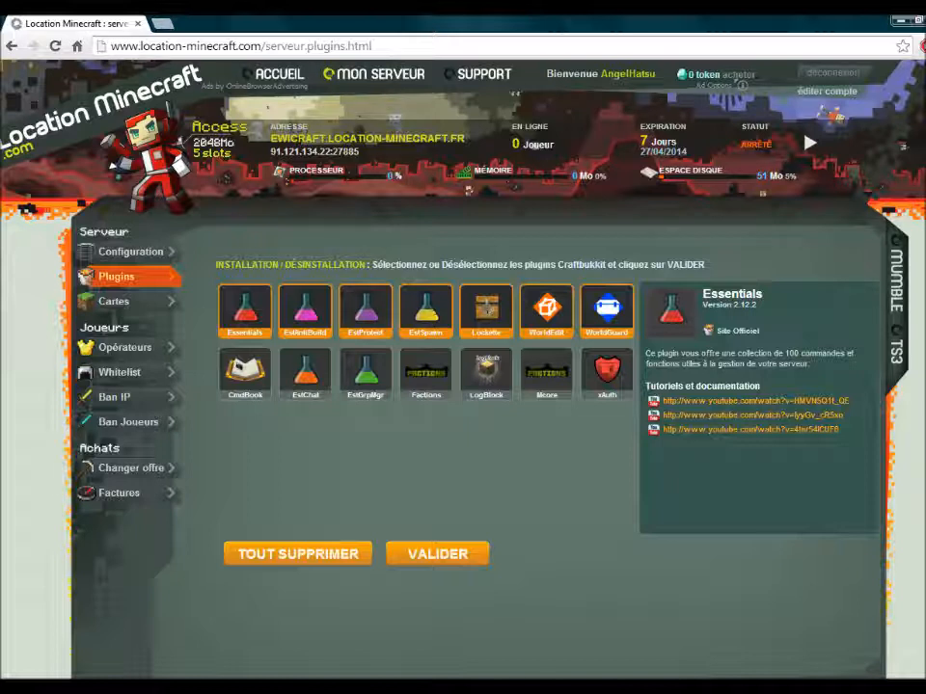
{"action": "left_click", "coordinate": [114, 300]}
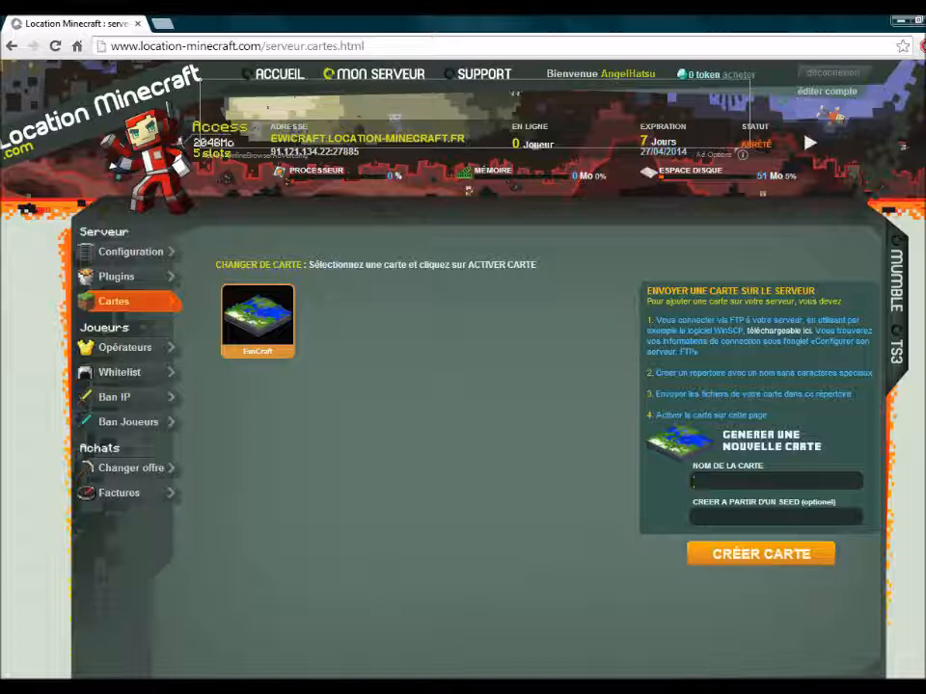
- Reload the maps page and return to the EwiCraft server's Configuration page
{"action": "key", "text": "F5"}
{"action": "left_click", "coordinate": [131, 253]}
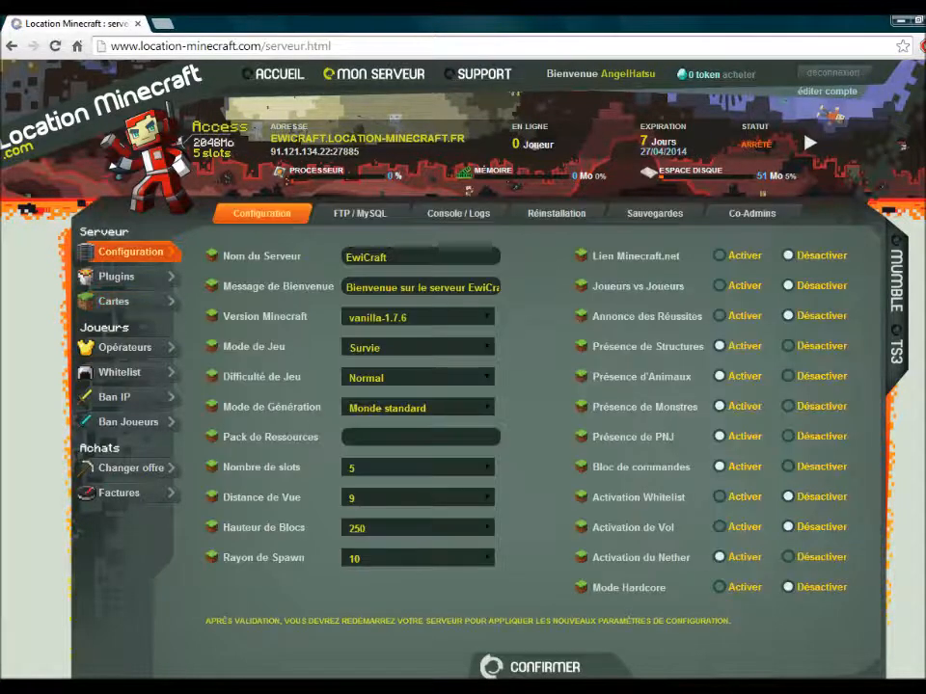
- Go through the Plugins page to the server's Console / Logs tab
{"action": "left_click", "coordinate": [123, 277]}
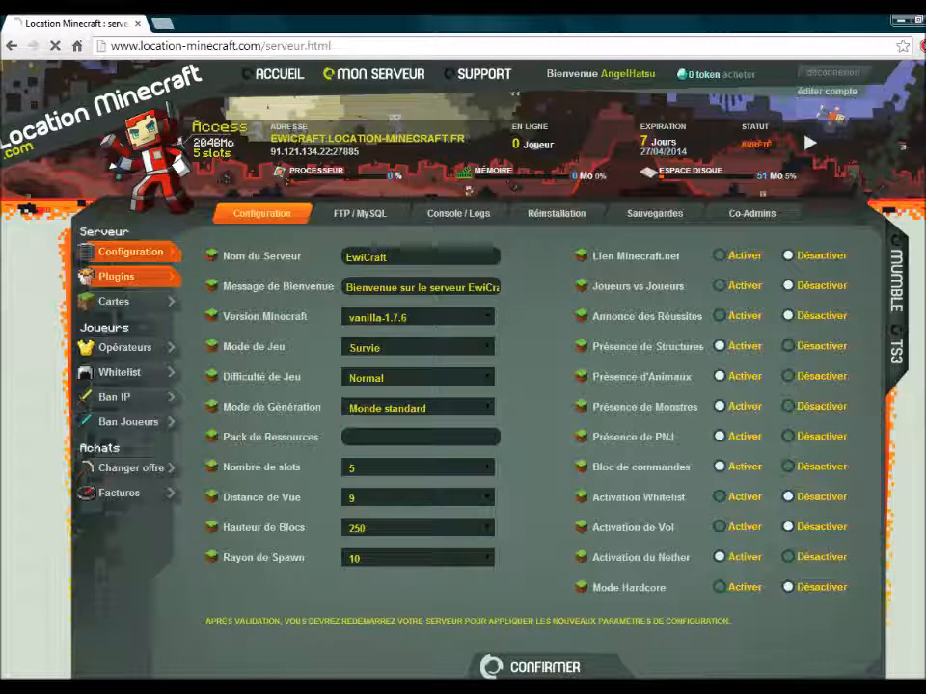
{"action": "left_click", "coordinate": [458, 214]}
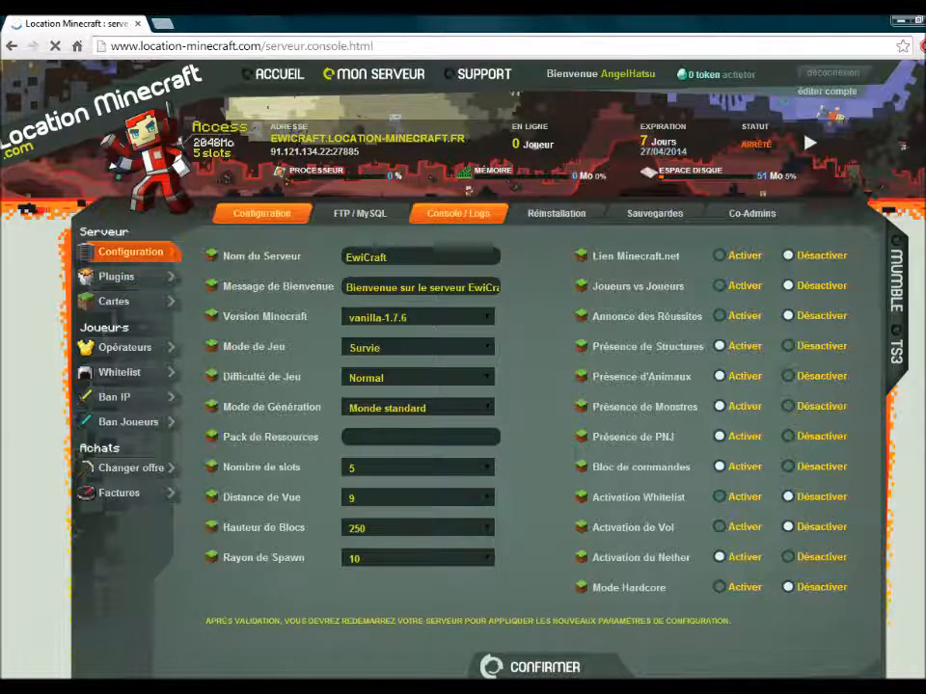